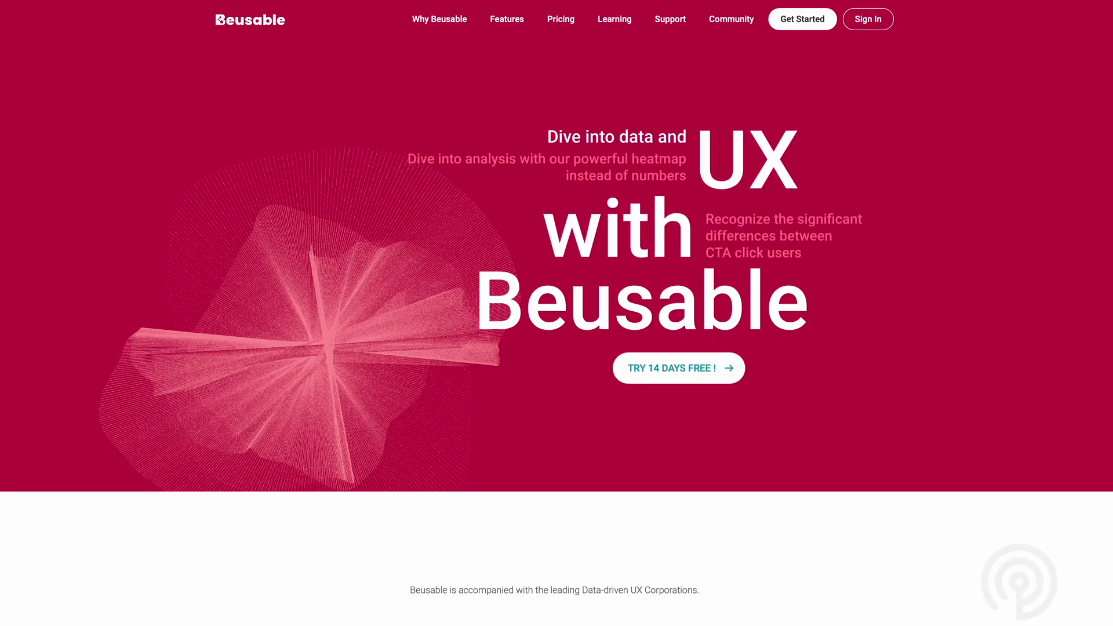
- Read the User Analytics, UX Heatmaps, Reporting Heatmaps and Live Heatmap feature descriptions
scroll(1111, 189, down, 5)
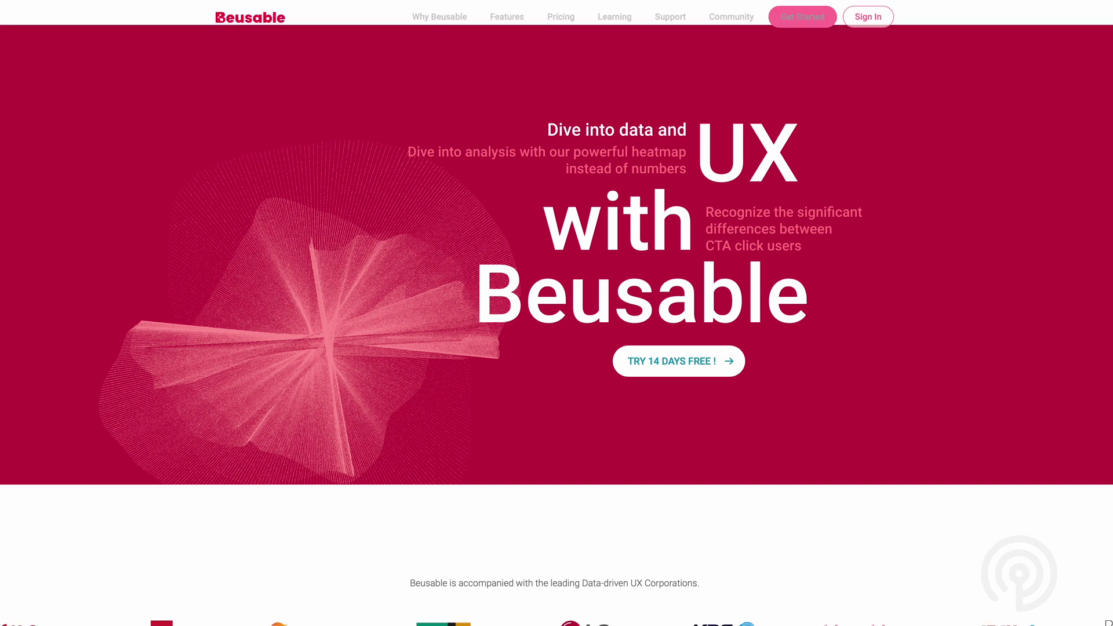
scroll(1111, 188, down, 5)
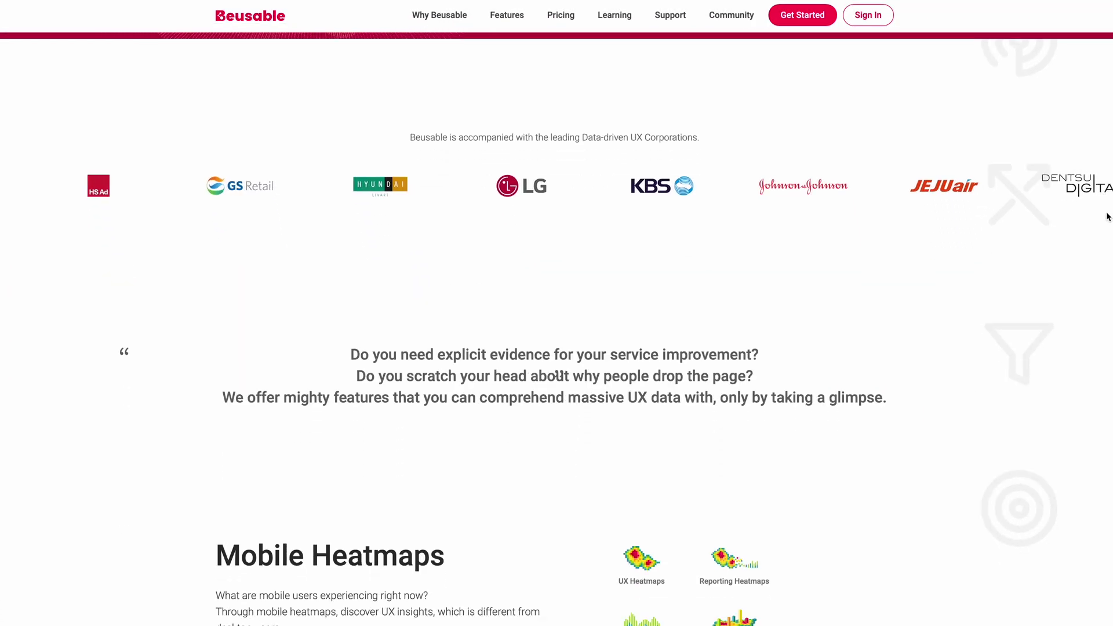
scroll(1105, 259, down, 3)
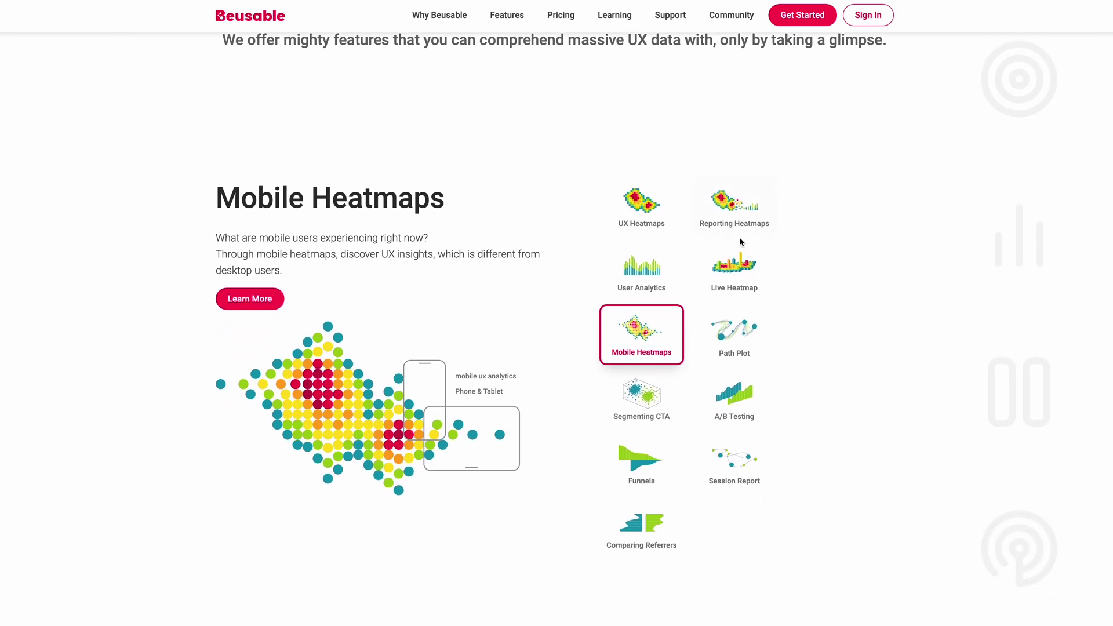
click(627, 277)
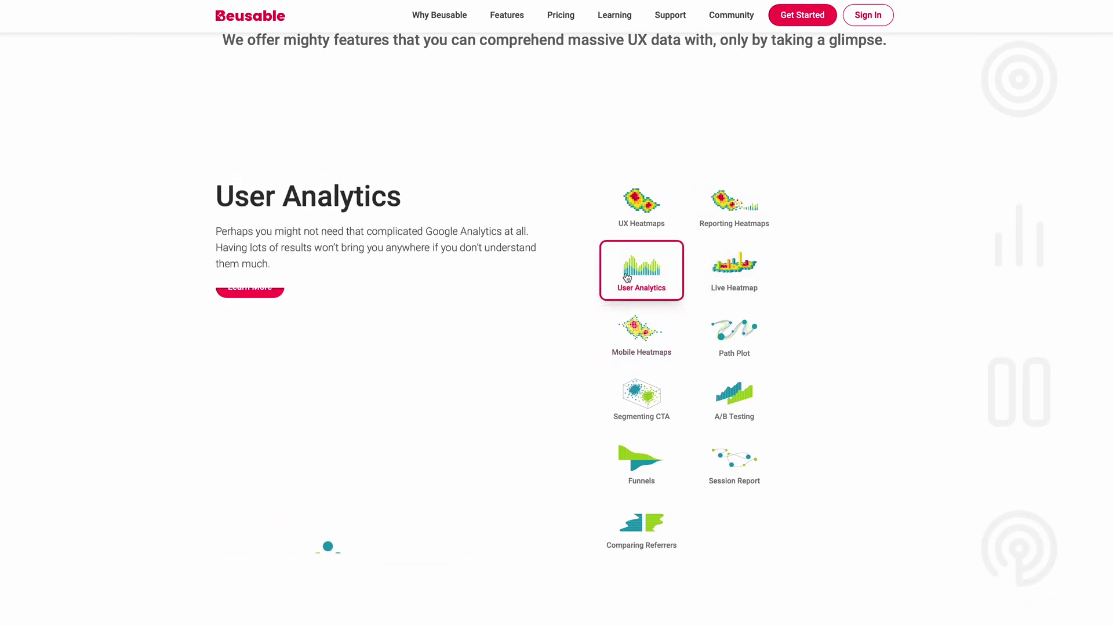
click(637, 220)
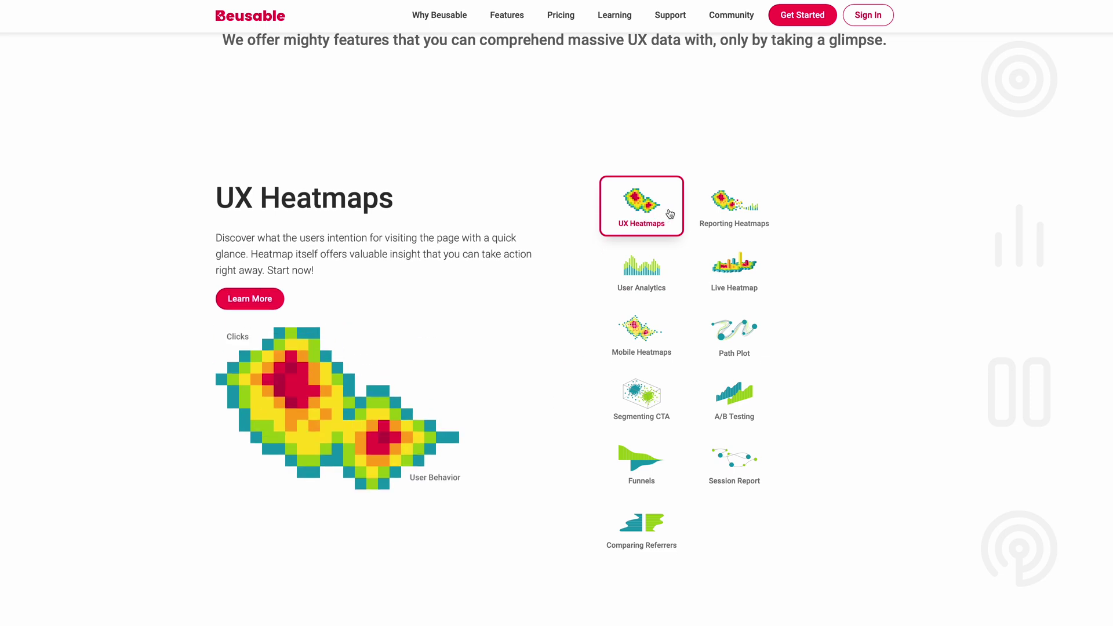
click(713, 215)
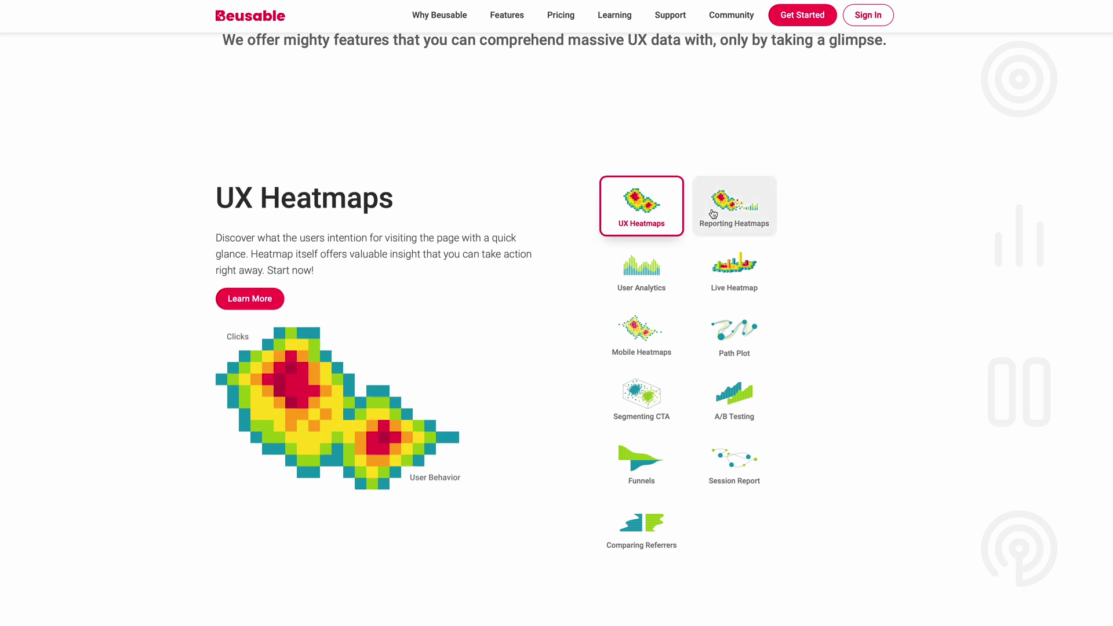
click(723, 275)
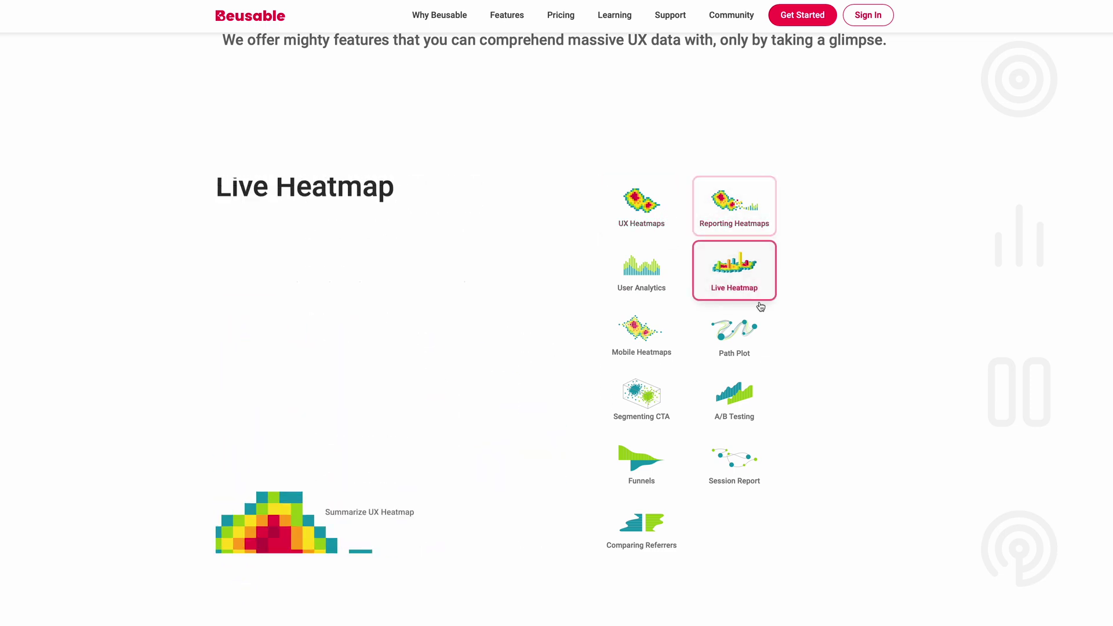
- Read the Path Plot, A/B Testing, Session Report, Funnels and Comparing Referrers descriptions
click(739, 350)
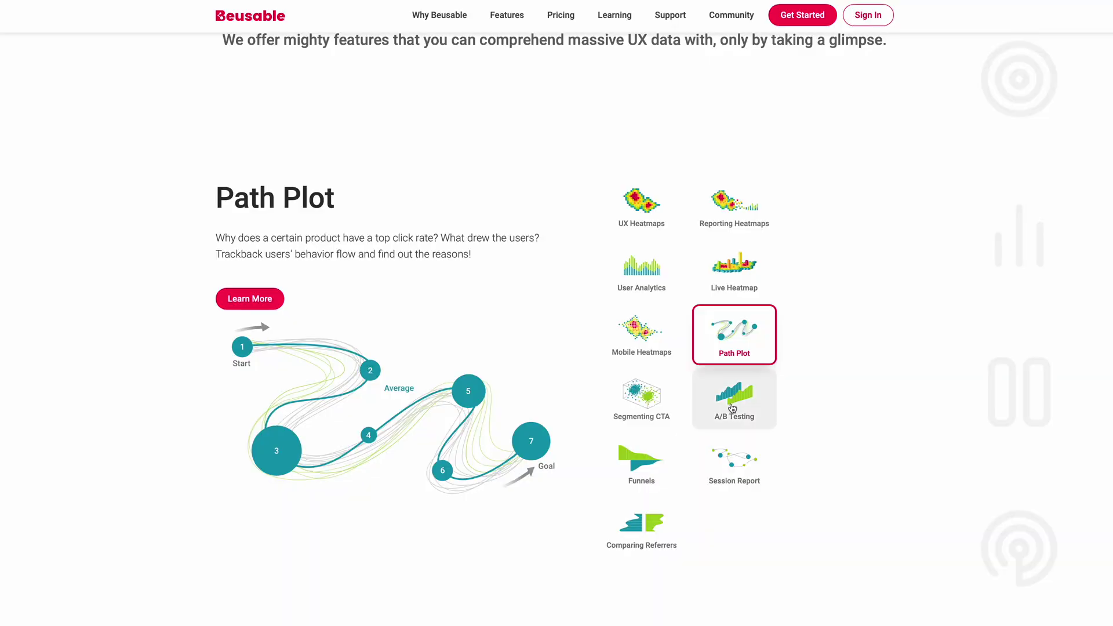
click(733, 408)
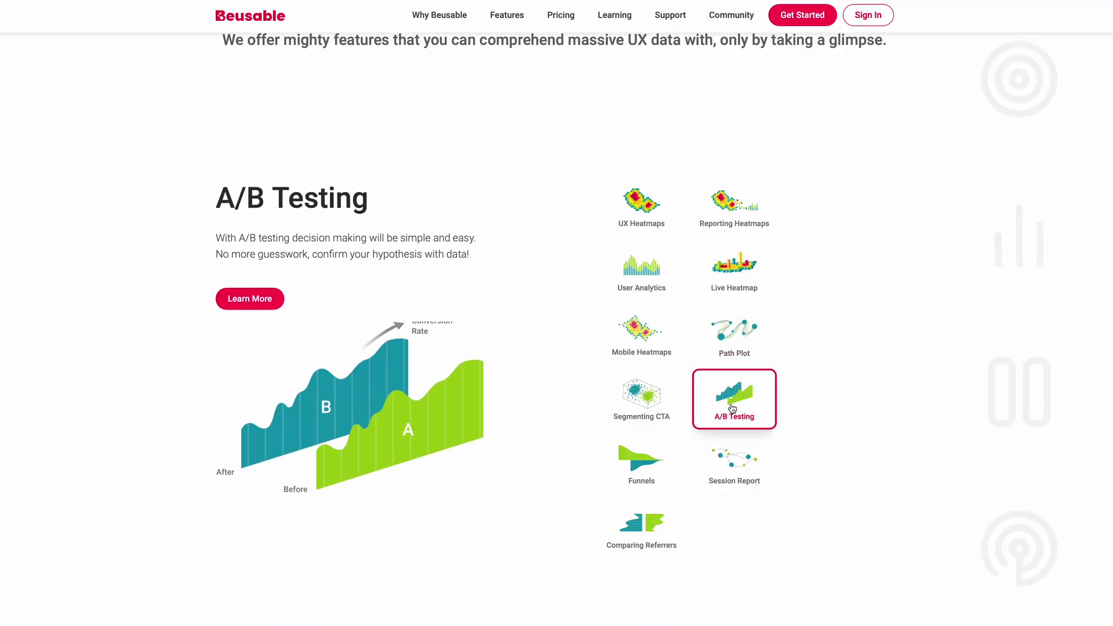
click(725, 473)
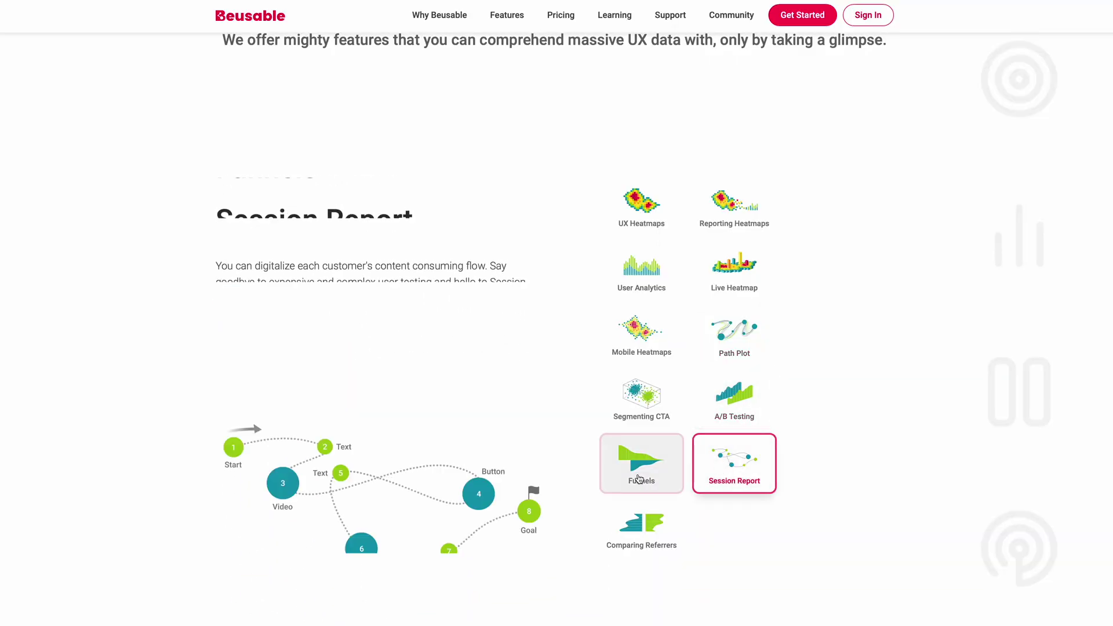
click(639, 479)
click(634, 530)
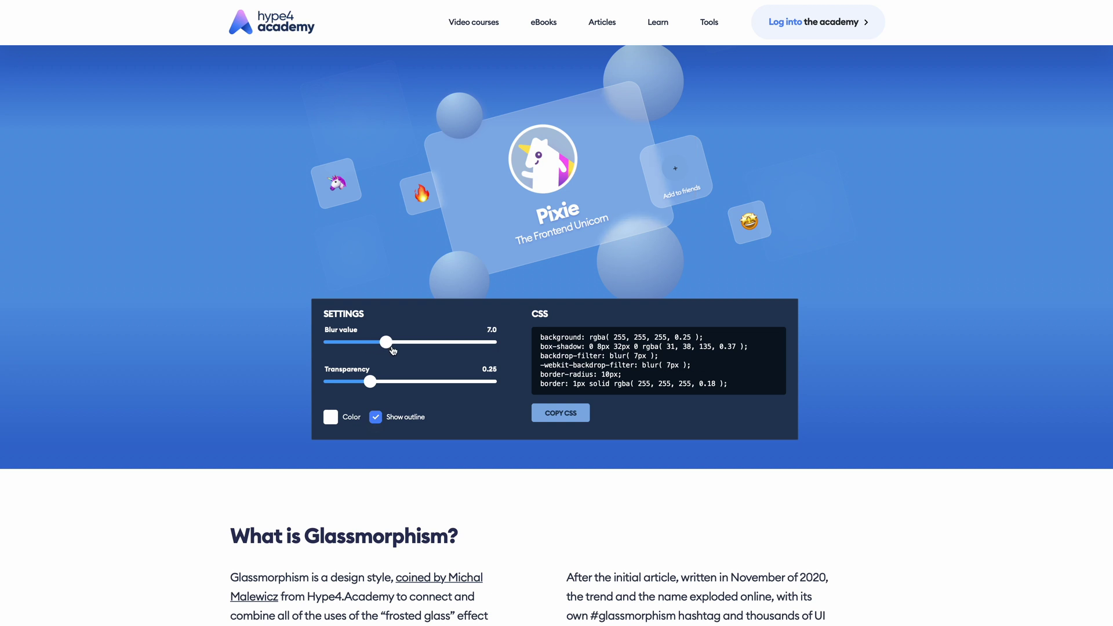
- Tint the glass cards a near-black dark red and raise transparency to 0.45
click(332, 418)
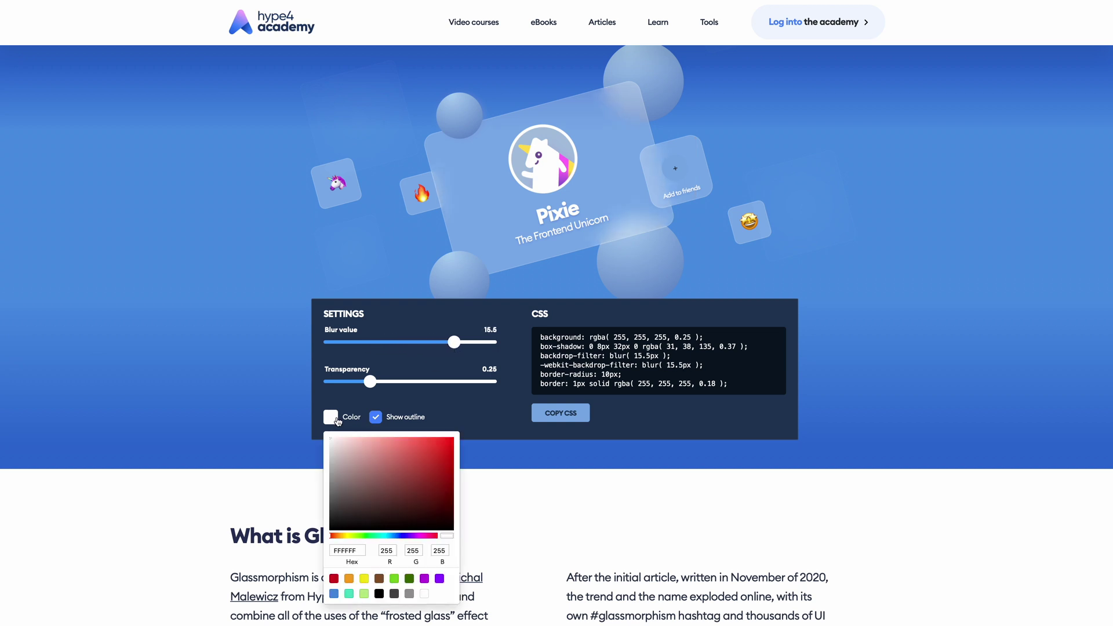
click(445, 455)
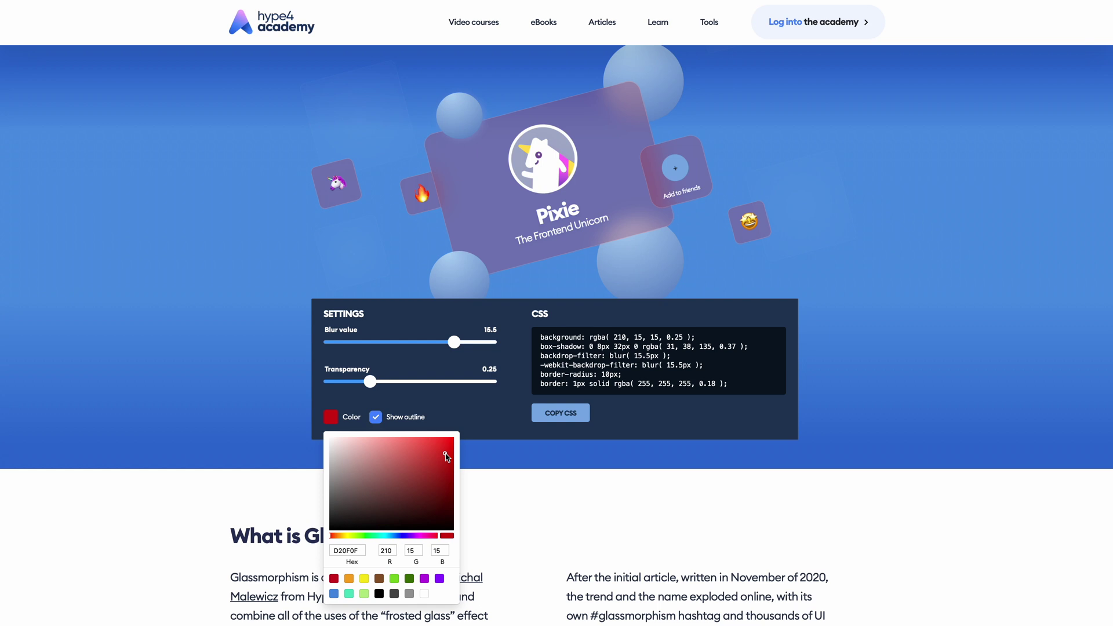
mouse_move(447, 457)
mouse_down()
mouse_move(425, 468)
mouse_move(422, 521)
mouse_up()
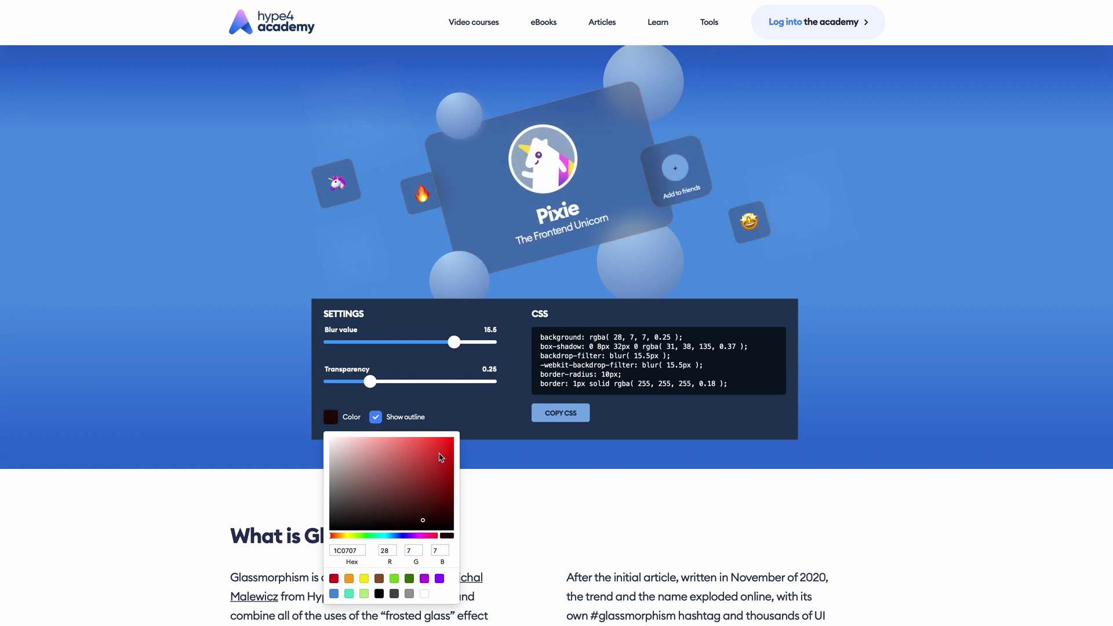
drag(371, 382, 407, 385)
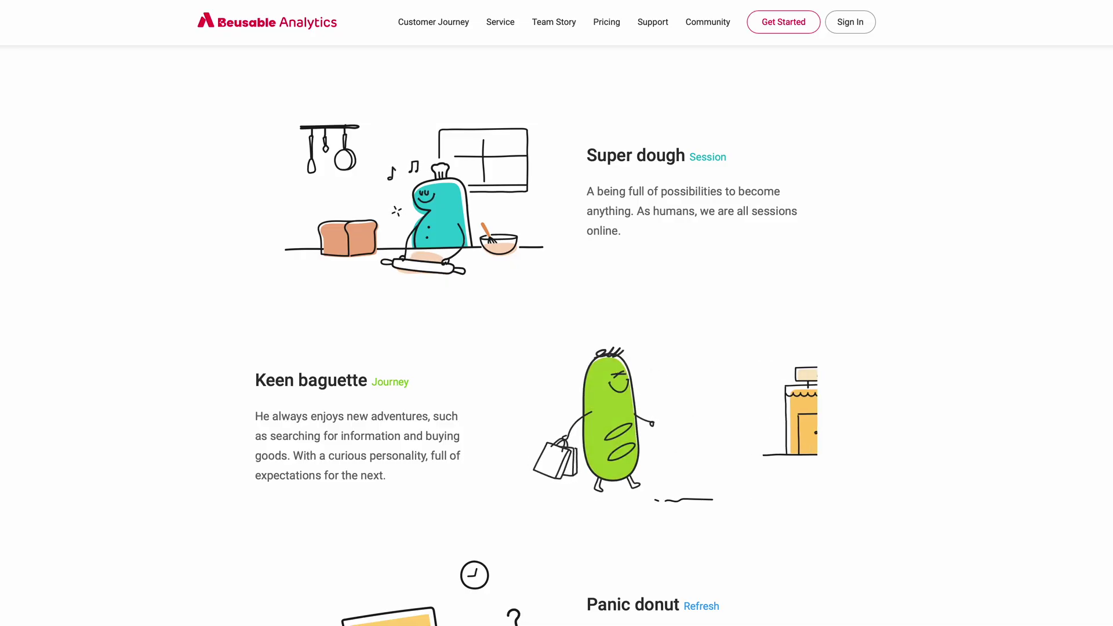
- Scroll the Customer Journey page past Keen baguette down to the Picky muffin profile
scroll(533, 371, down, 1)
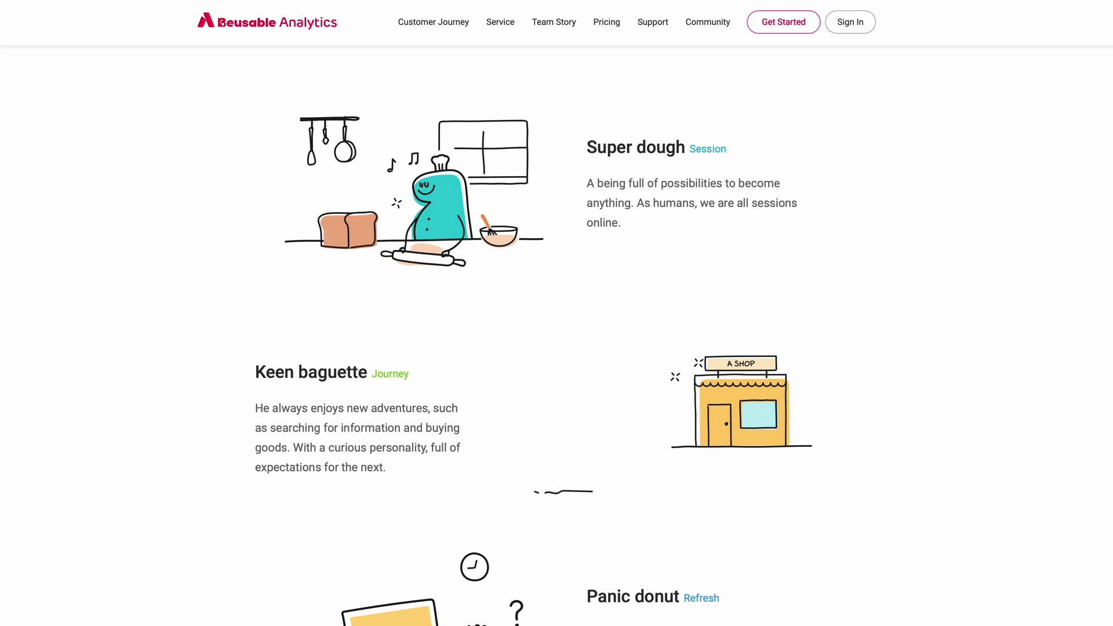
scroll(534, 371, down, 4)
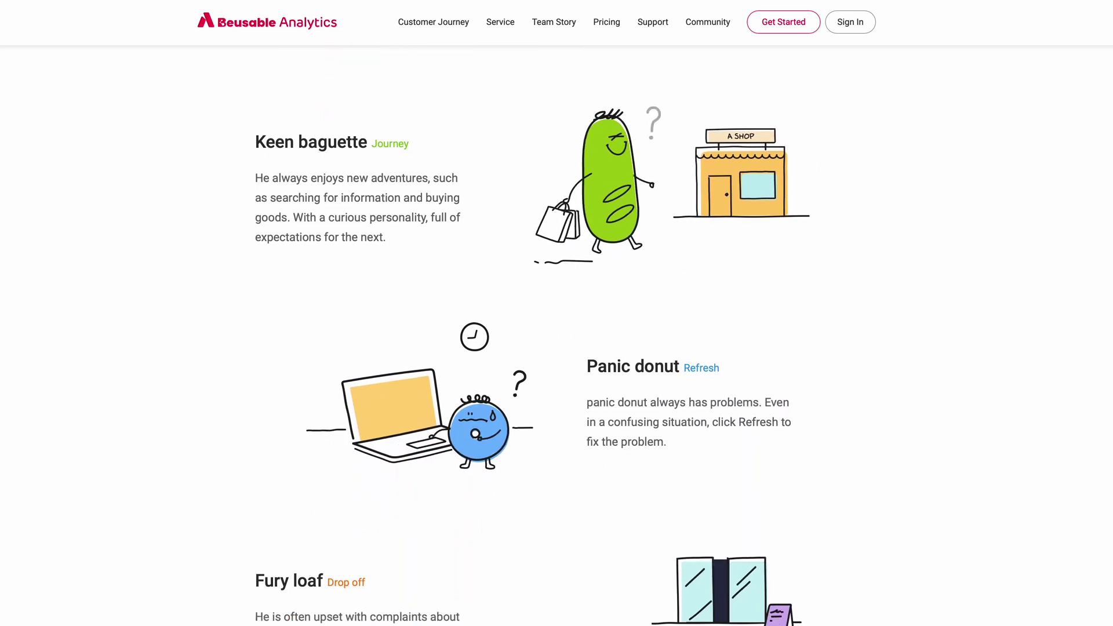
scroll(533, 371, down, 3)
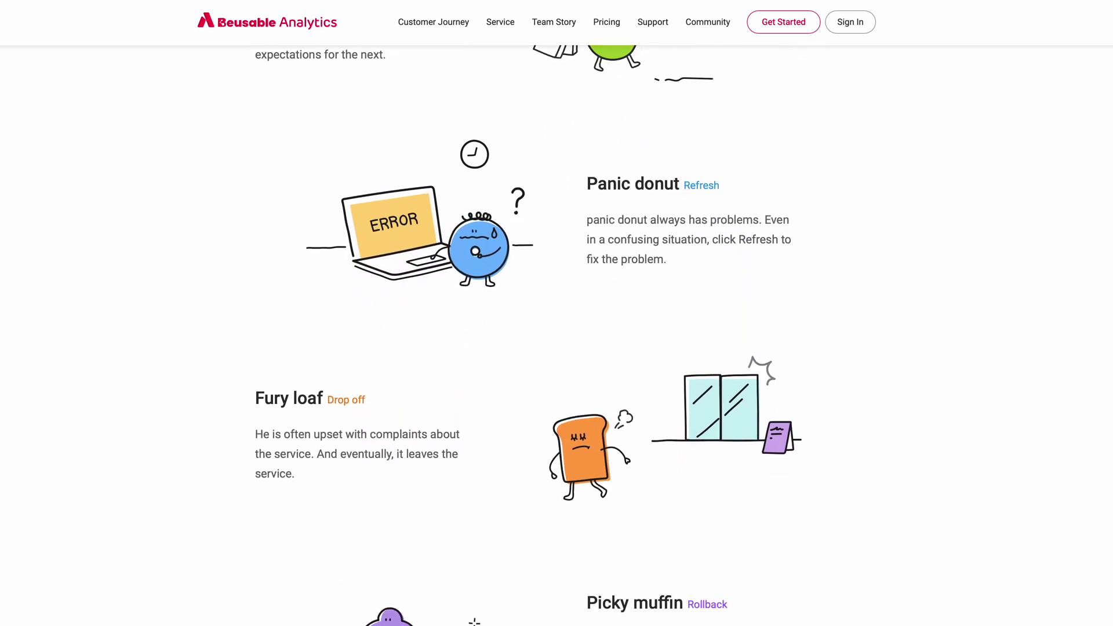
scroll(534, 371, down, 2)
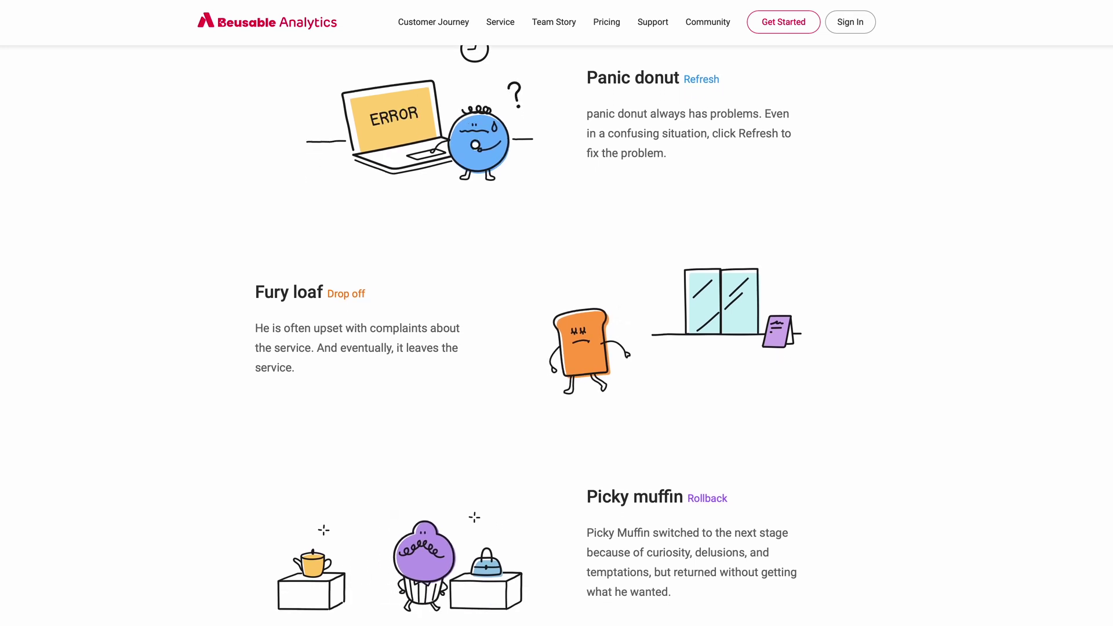
scroll(534, 371, down, 1)
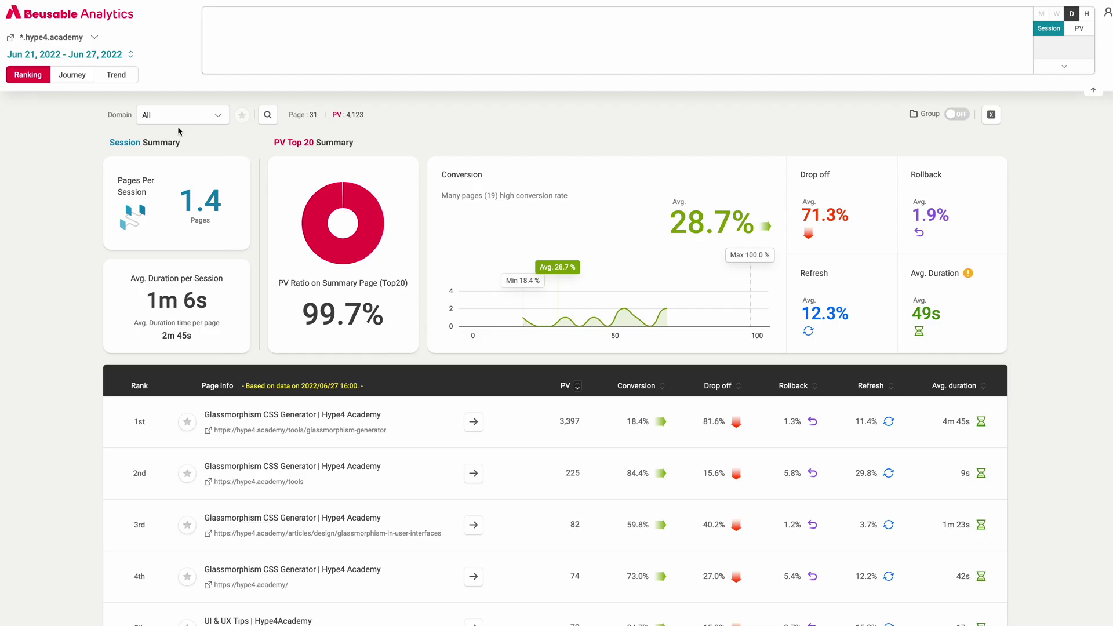
- Show the hype4.academy Journey map, starting from its 2,649 sessions
click(72, 75)
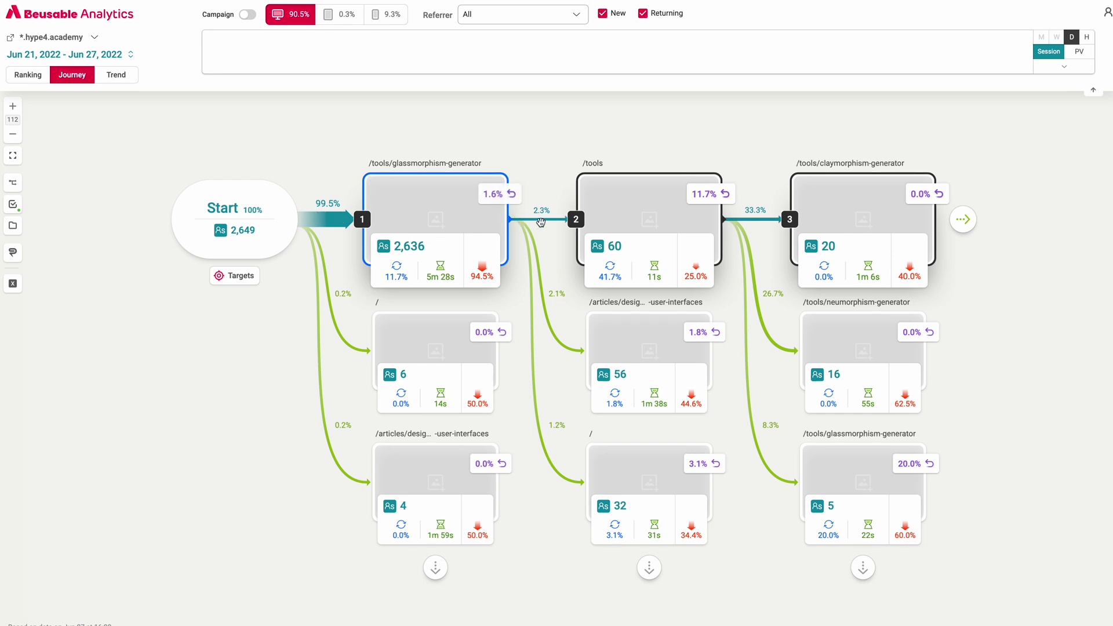
- Scroll the Ranking page list topped by /tools/glassmorphism-generator
scroll(110, 127, down, 1)
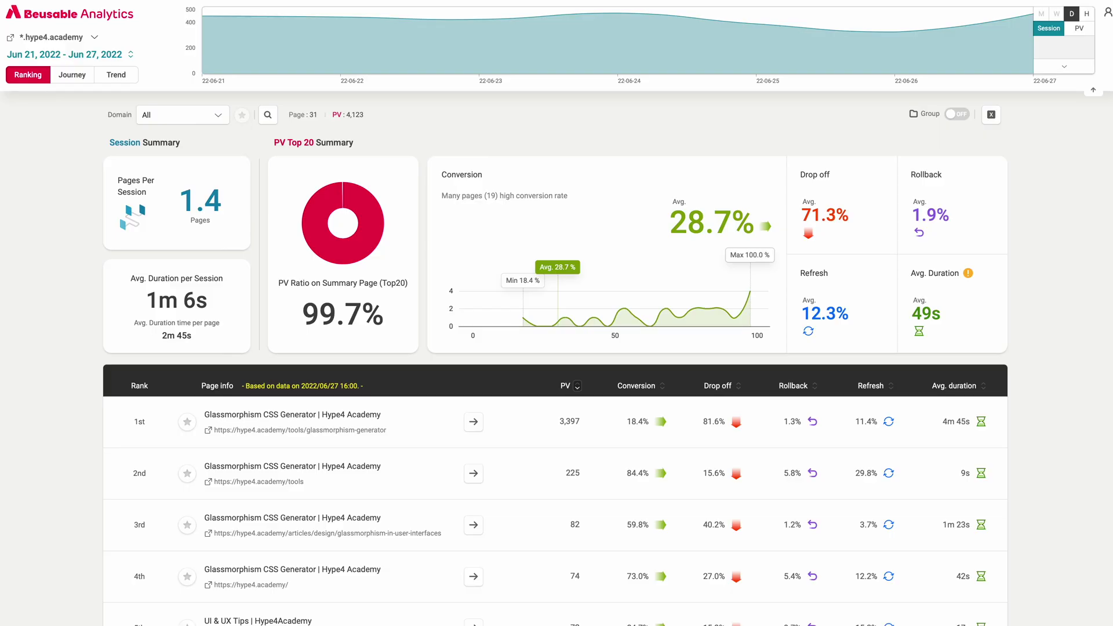
- Group the ranked pages into tagged groups, then return to the Journey node diagram
click(956, 114)
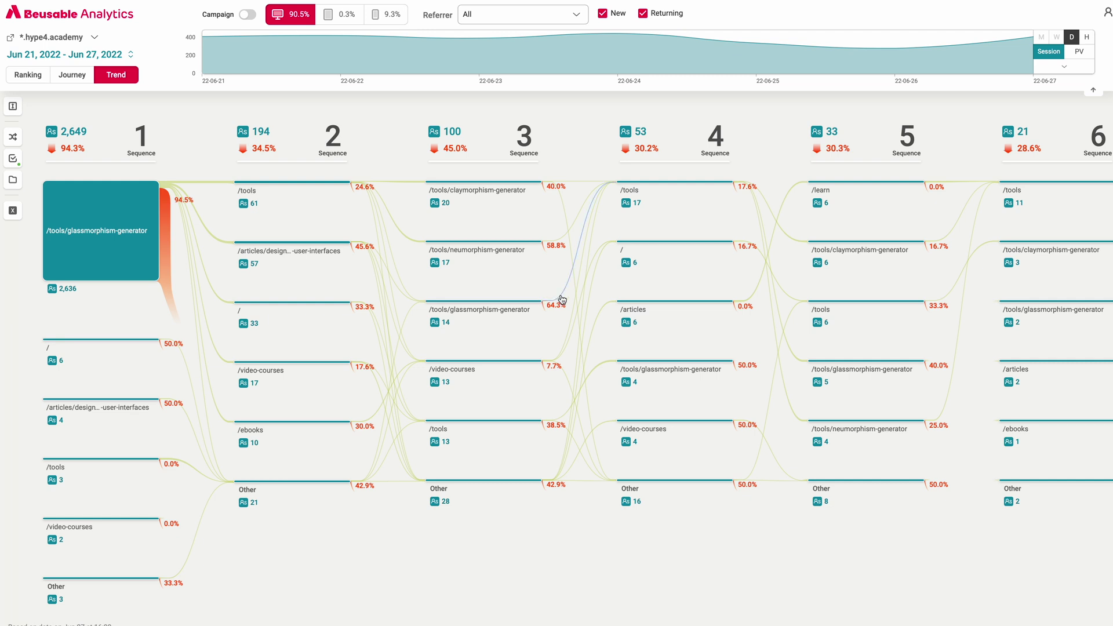
mouse_move(562, 299)
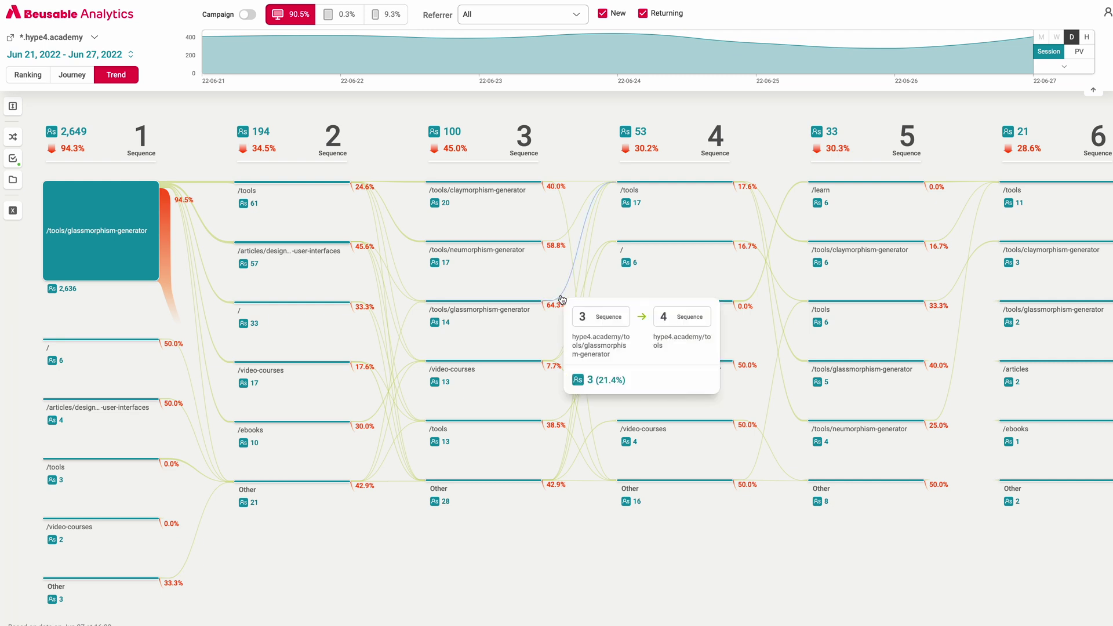
click(72, 74)
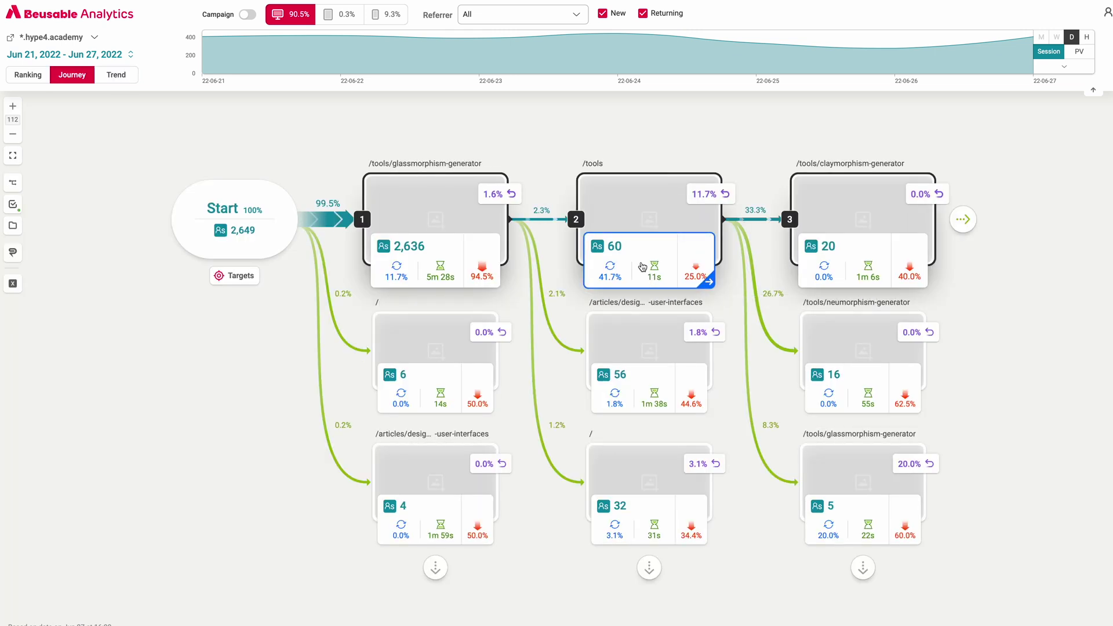
- Open the /tools node's details and scroll through its side panel
click(640, 286)
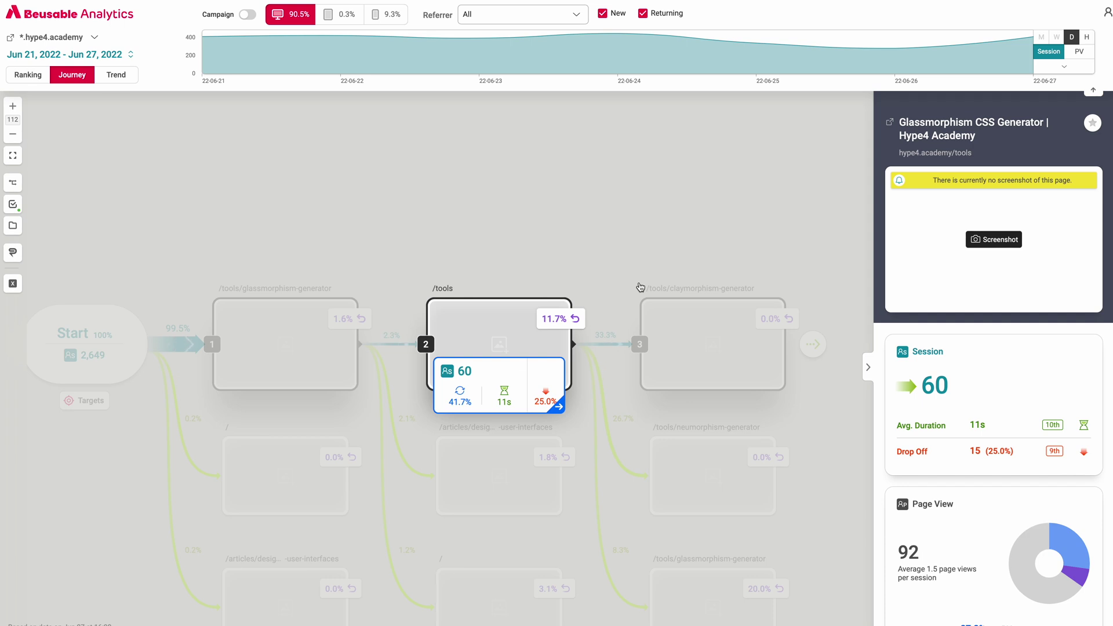
scroll(1064, 370, down, 3)
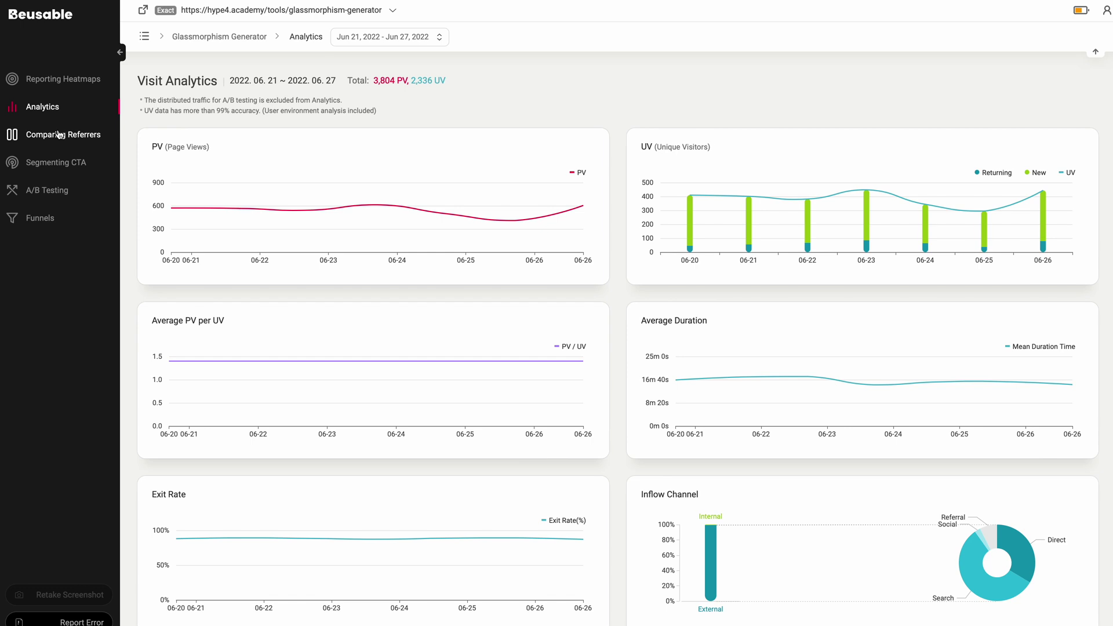
- Compare referrer heatmaps with google.com on the left and Direct on the right
click(60, 134)
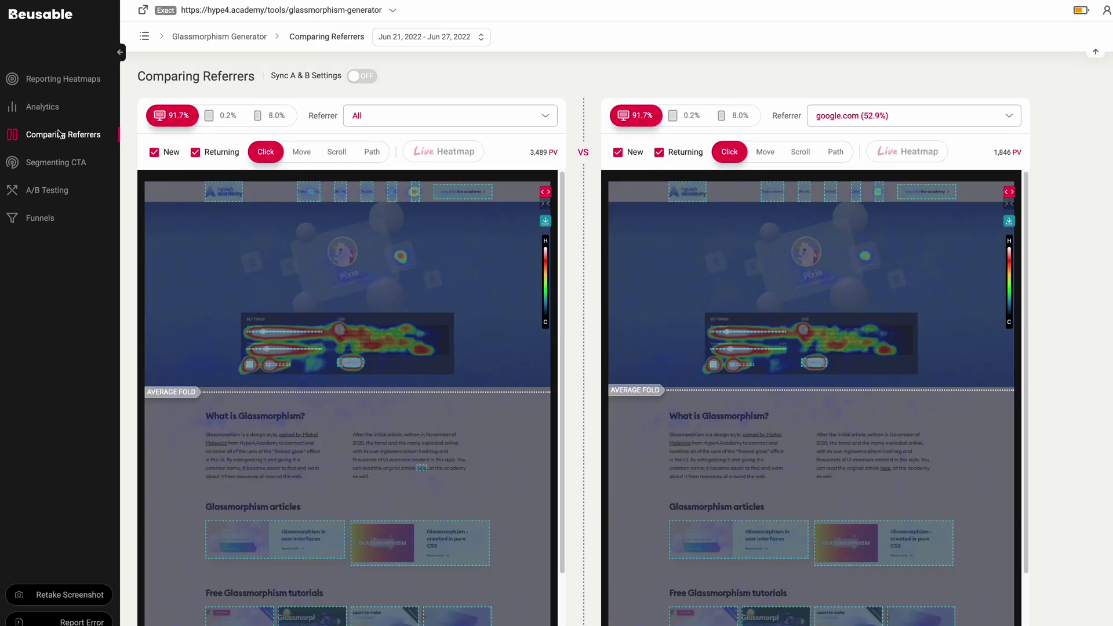
click(378, 117)
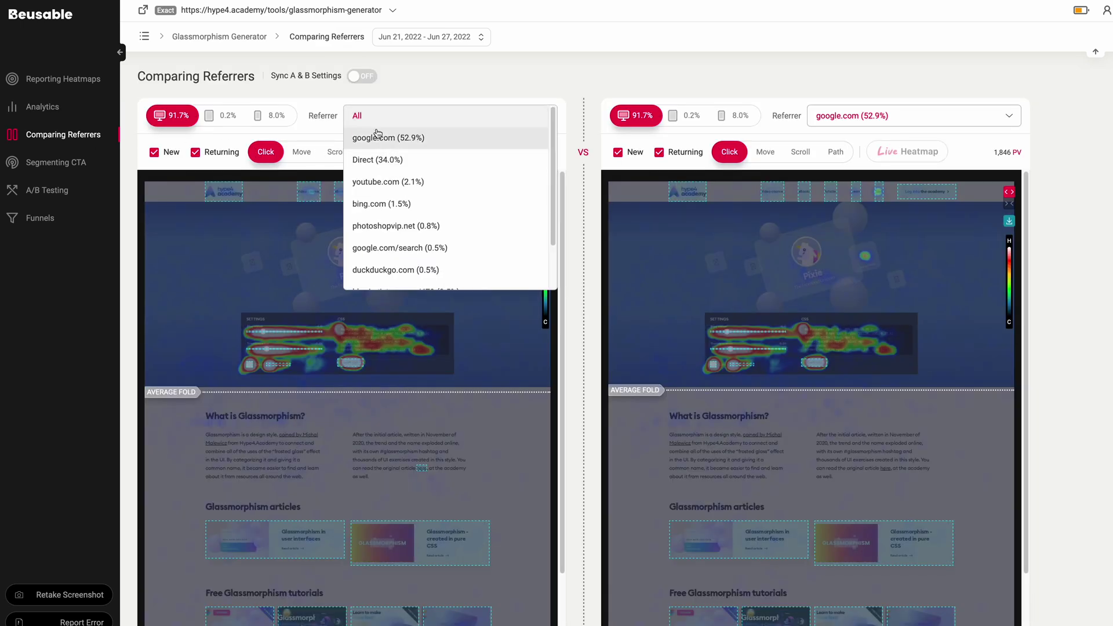
click(377, 134)
click(866, 115)
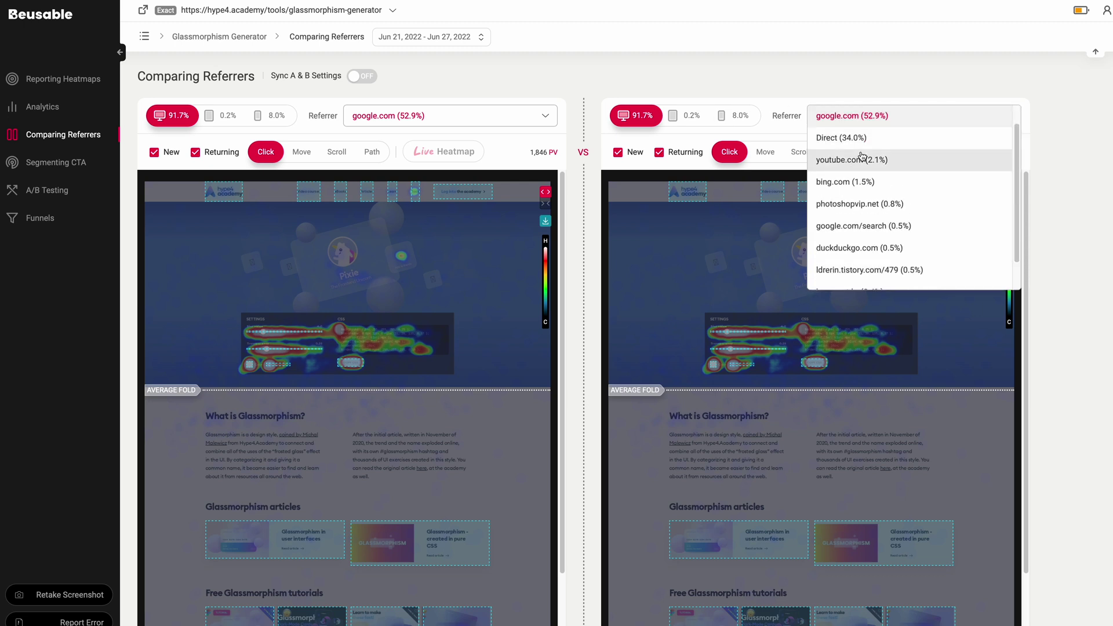
click(835, 134)
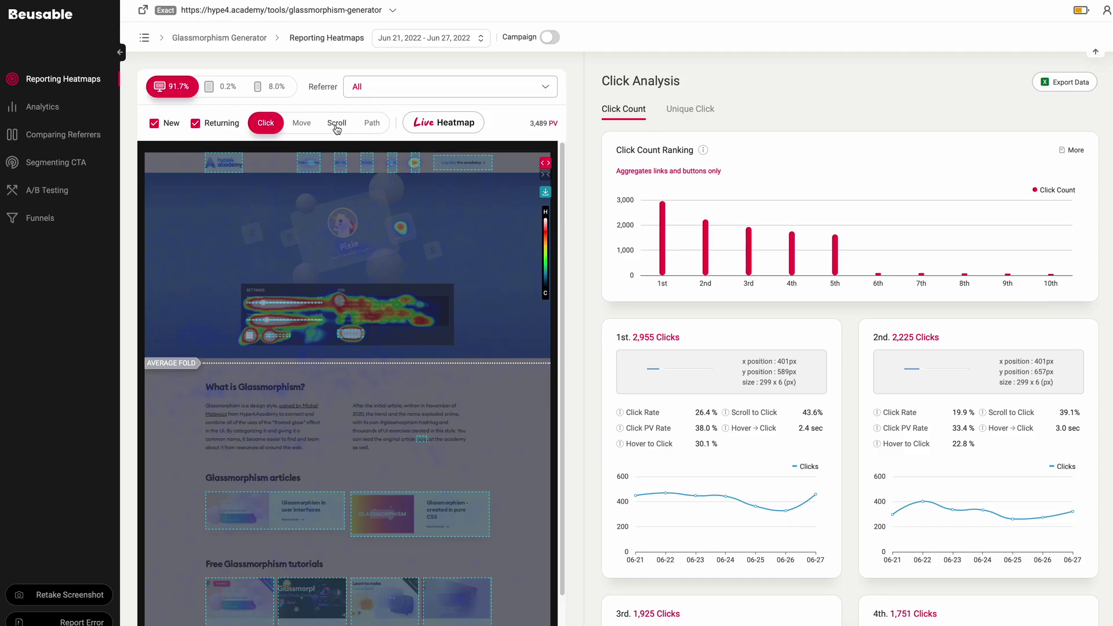
- Switch the heatmap to Scroll statistics and scroll through the panel
click(337, 123)
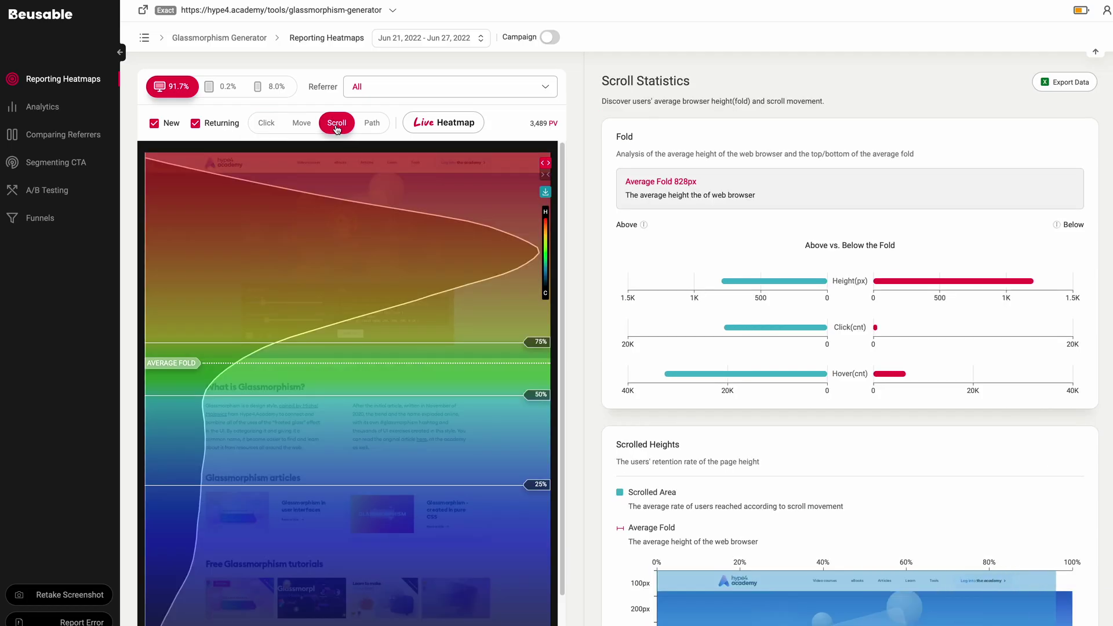
scroll(371, 302, down, 1)
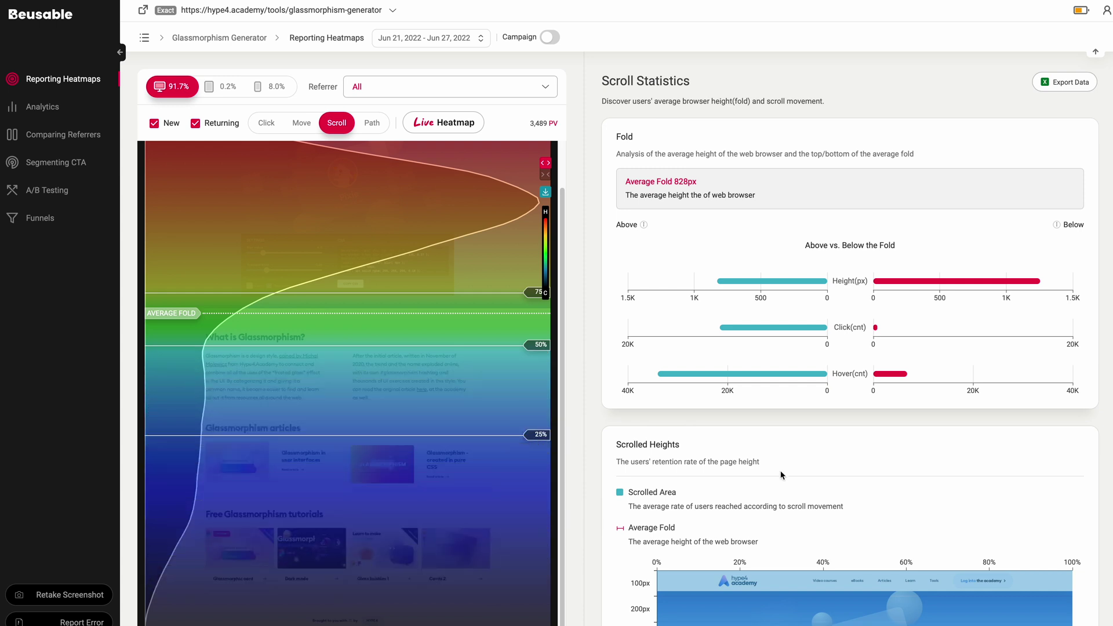
scroll(781, 476, down, 8)
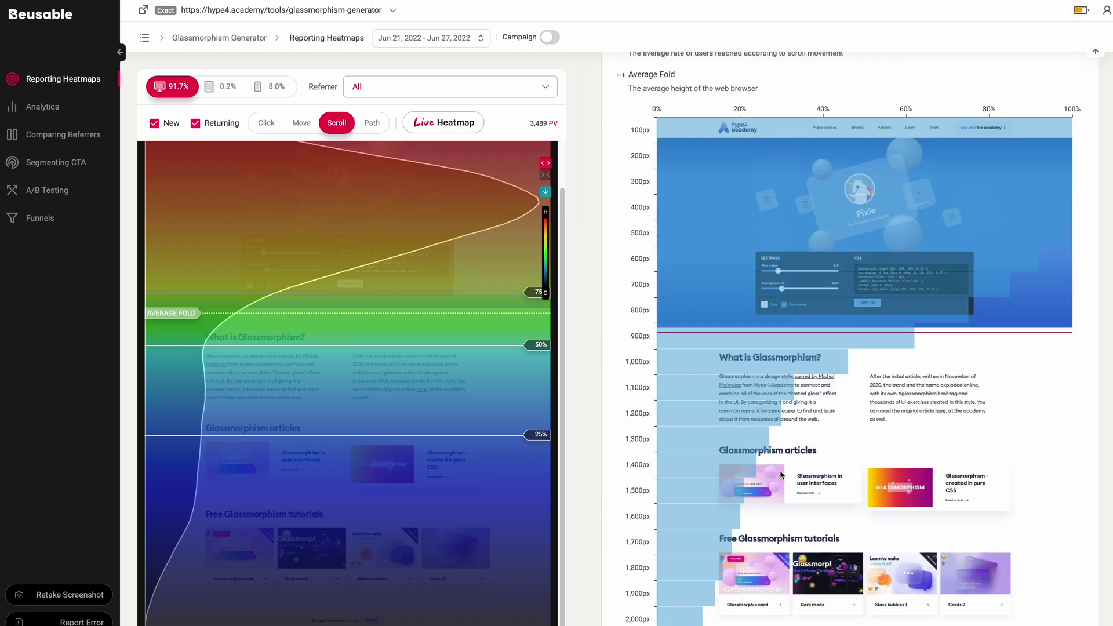
scroll(781, 475, down, 2)
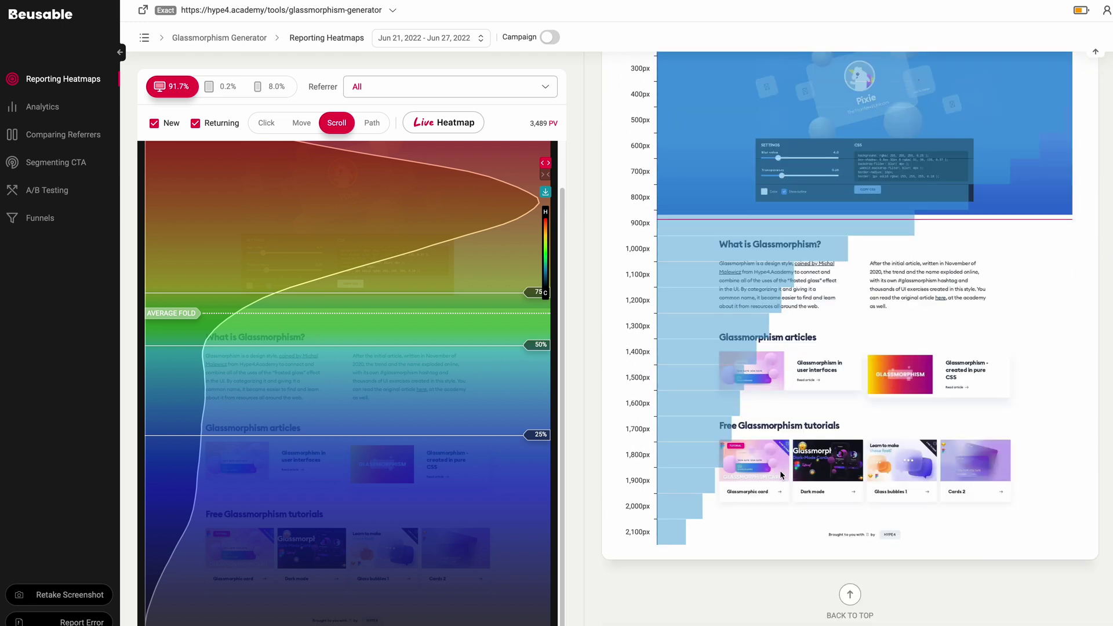
- Exclude returning visitors from the scroll data, then include them again and keep reviewing
click(196, 123)
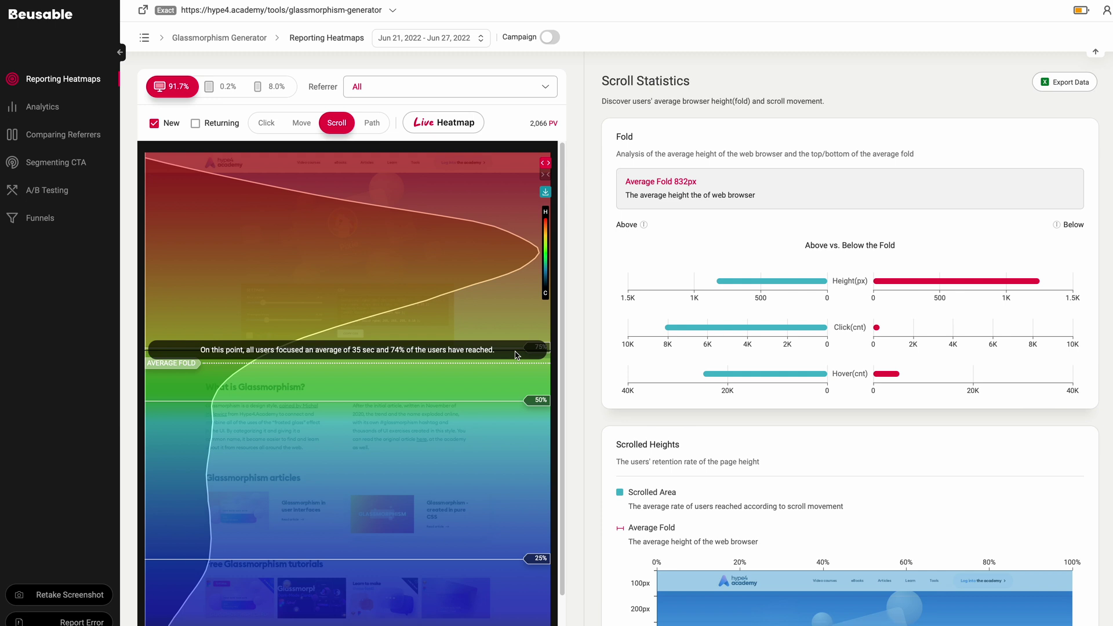
click(196, 124)
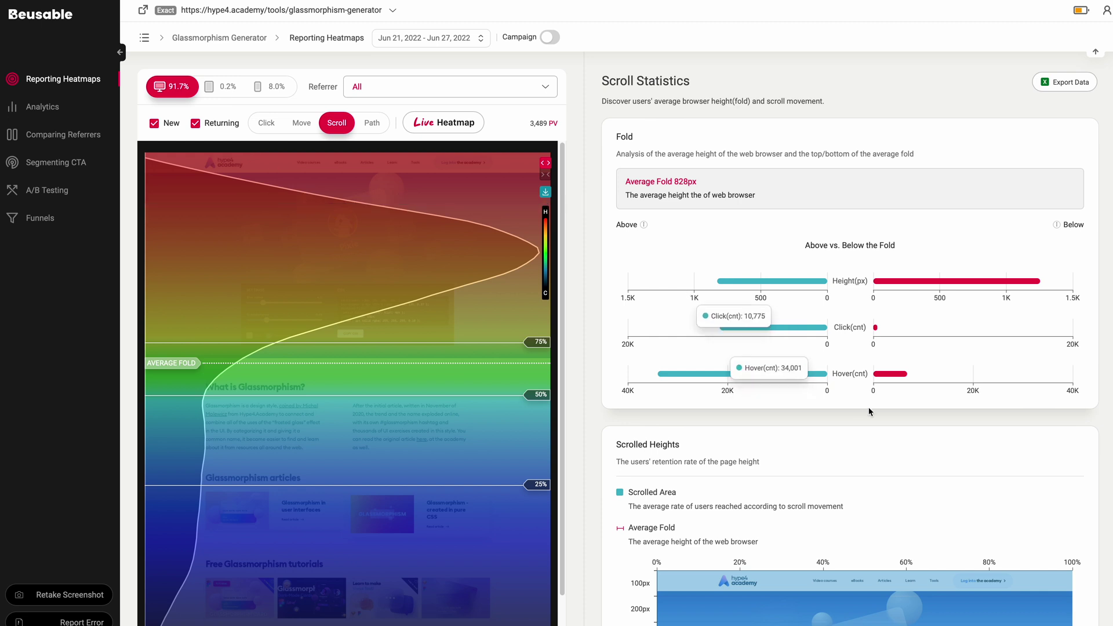
scroll(870, 411, down, 5)
scroll(870, 412, down, 1)
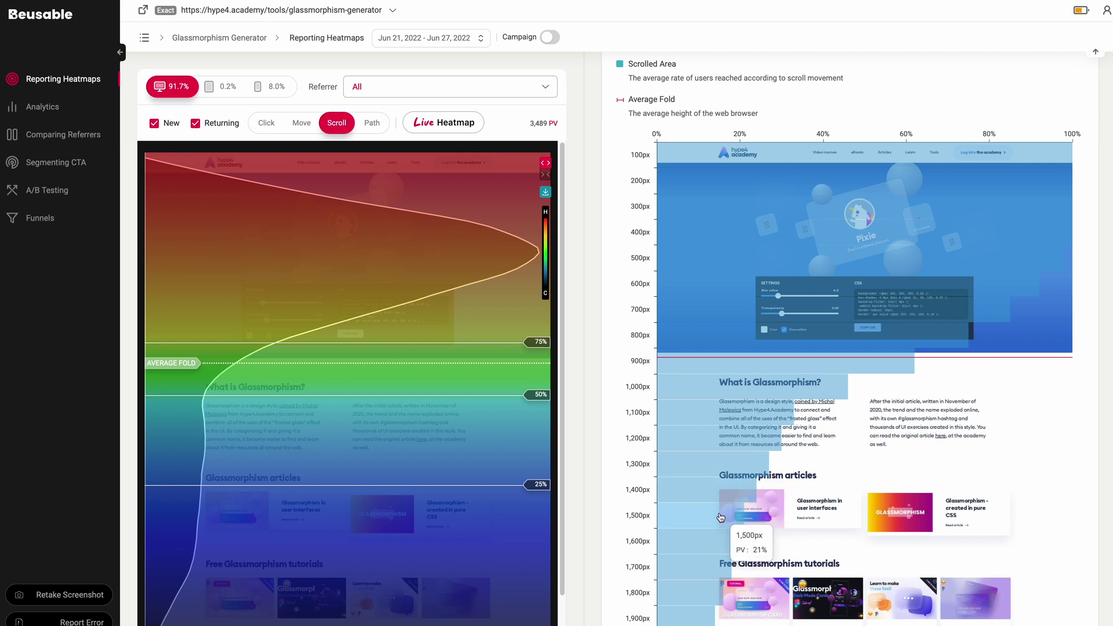
scroll(767, 517, down, 3)
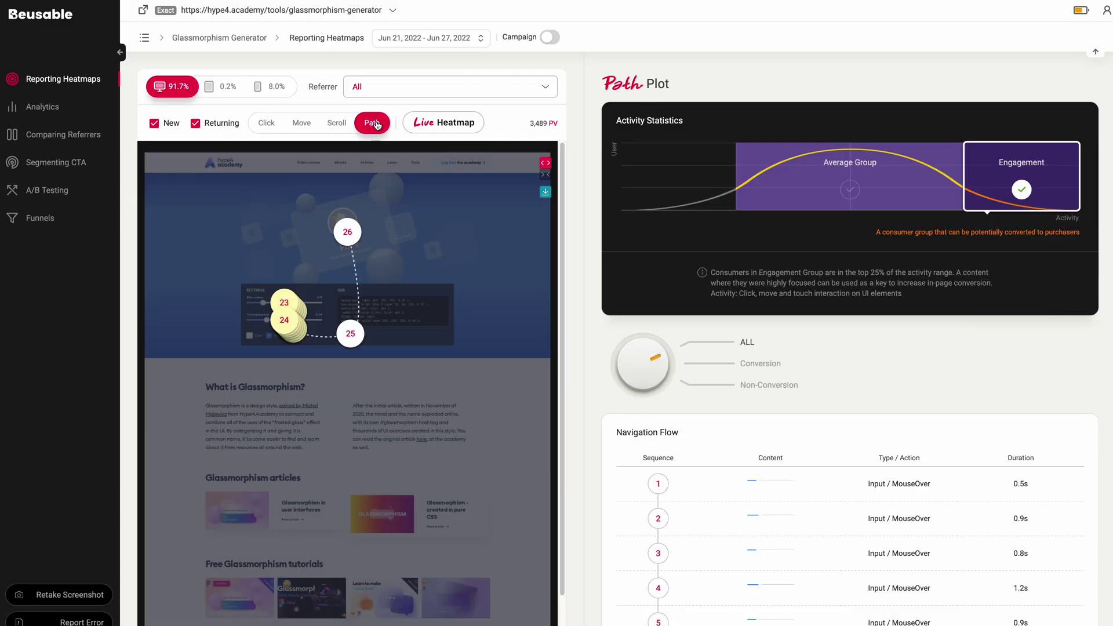
- Highlight path steps 26, 25 and 24 on the Path Plot
click(353, 232)
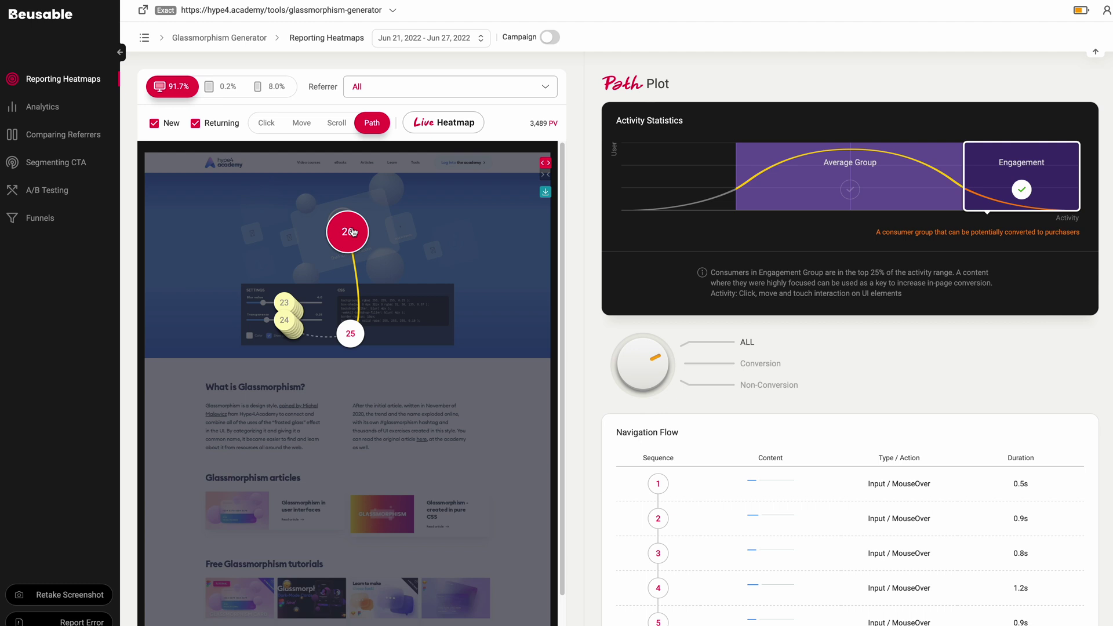
click(351, 339)
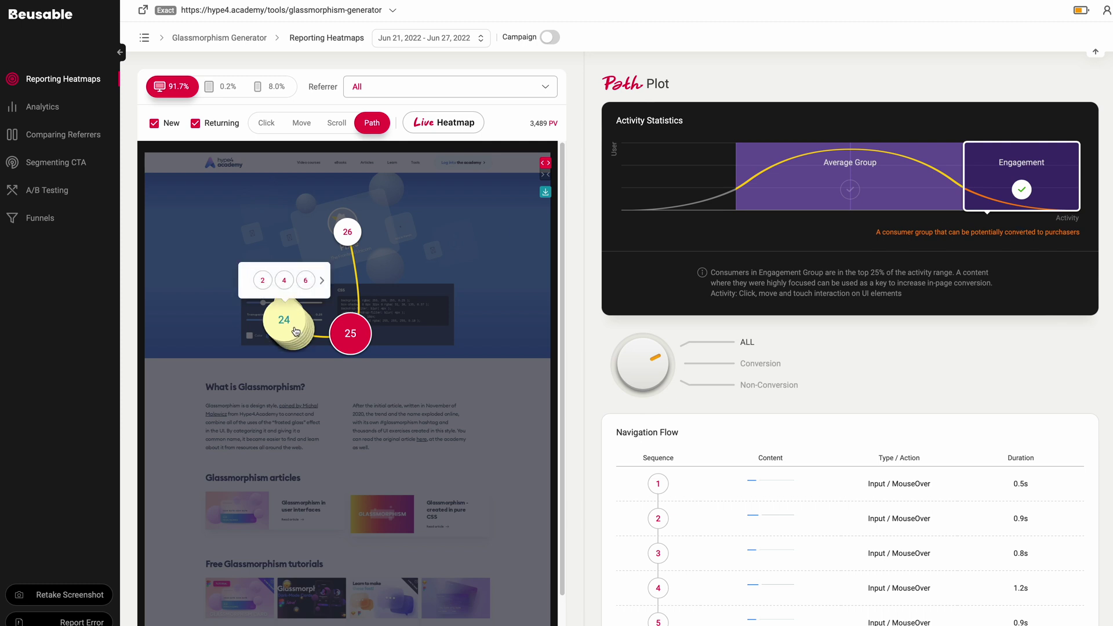
click(296, 331)
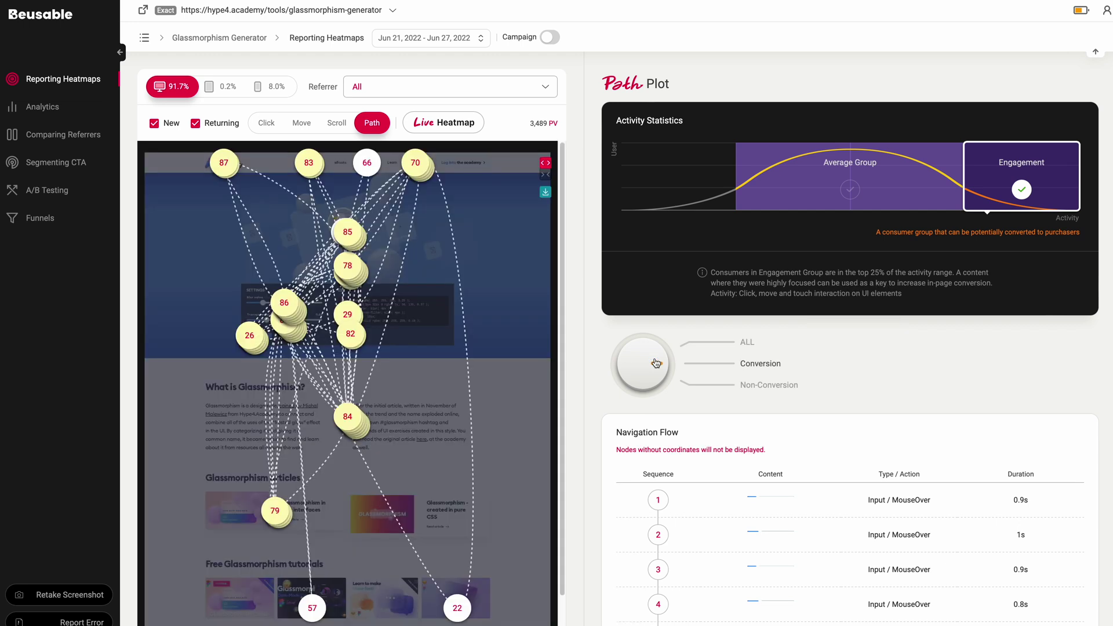
- Trace the paths connected to nodes 22 and 81 in the path plot
click(464, 609)
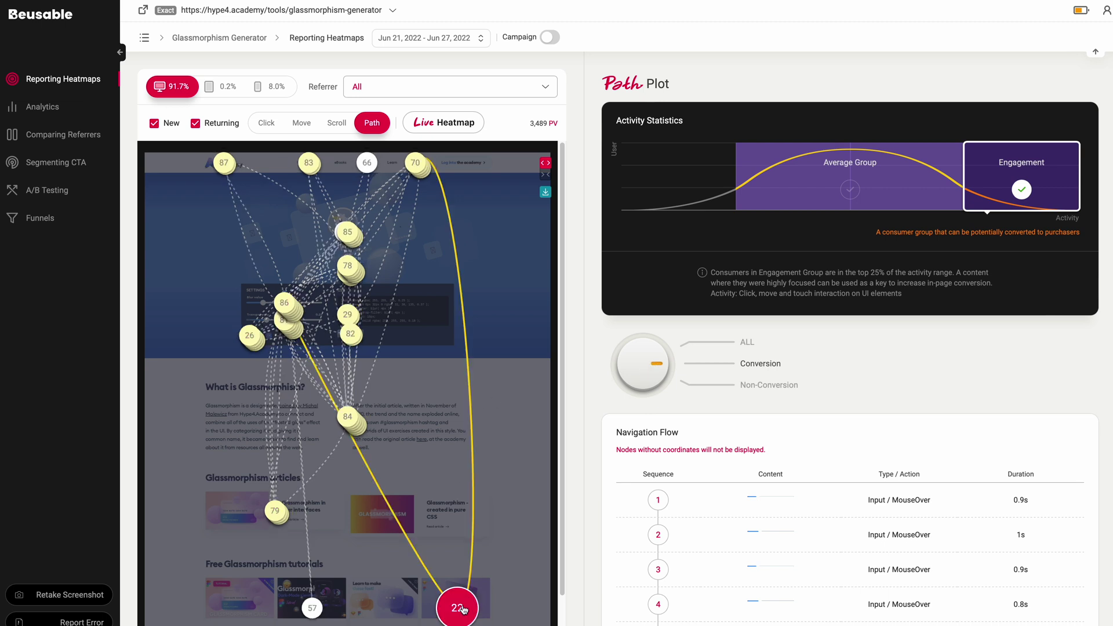
click(297, 335)
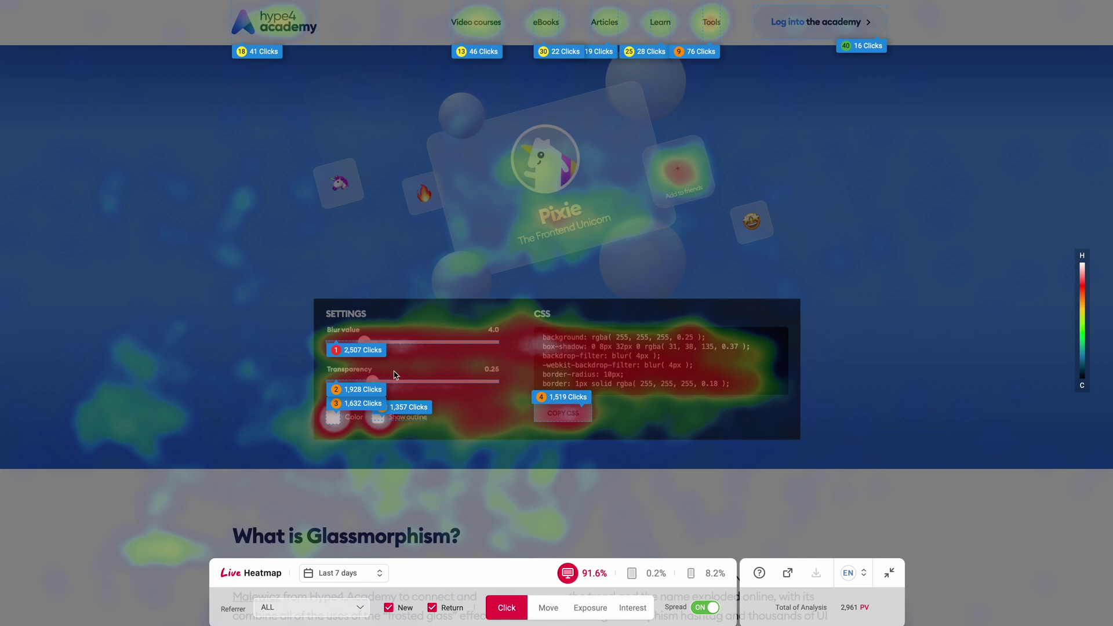
- Copy the generator's CSS code twice, then try the Move and Exposure heatmap modes
mouse_move(364, 350)
click(581, 415)
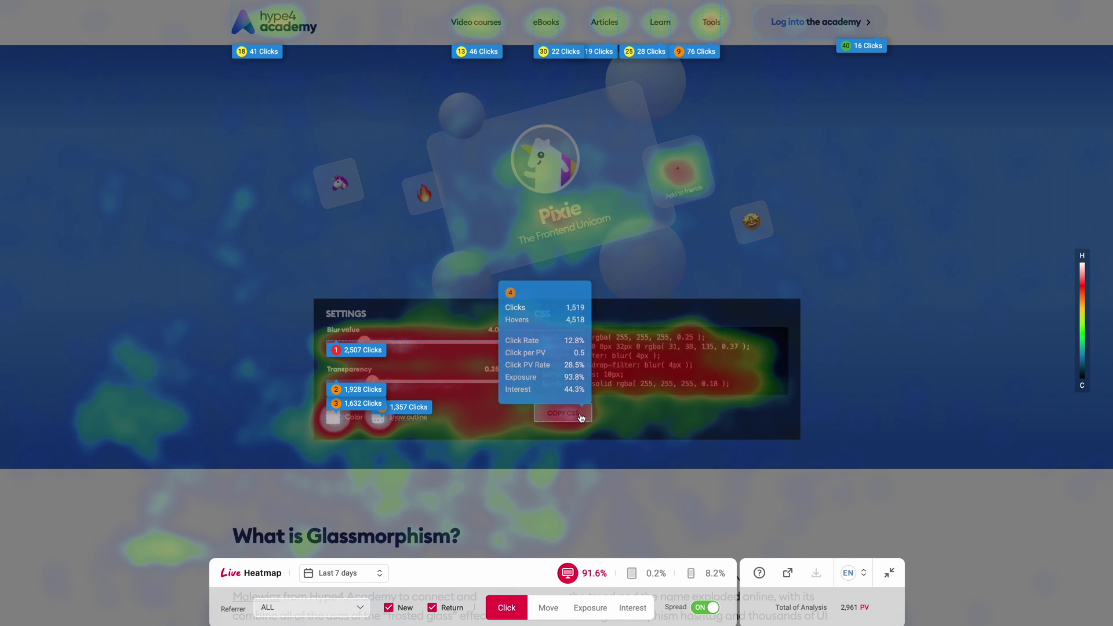
click(582, 417)
click(549, 608)
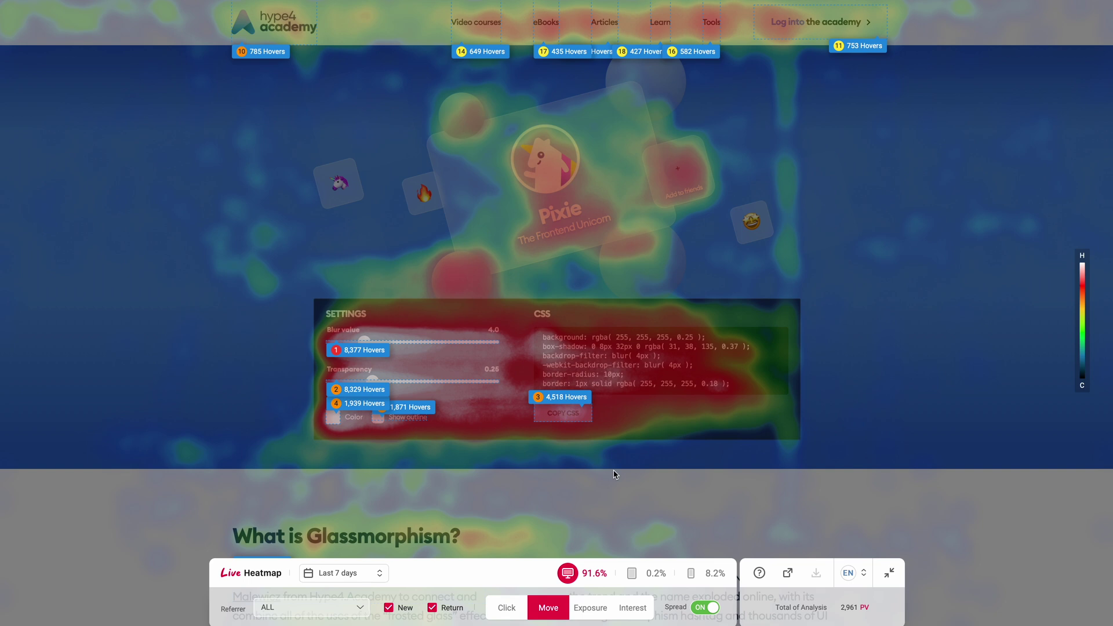
click(587, 615)
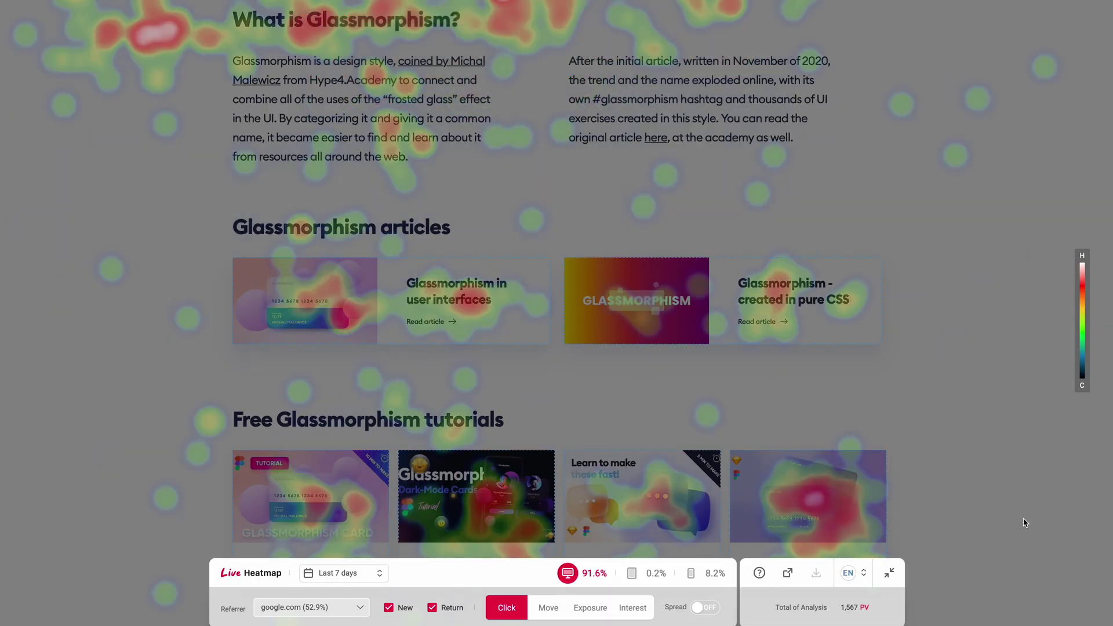
- Scroll down and review the click stats on the article and tutorial cards
scroll(1025, 523, down, 1)
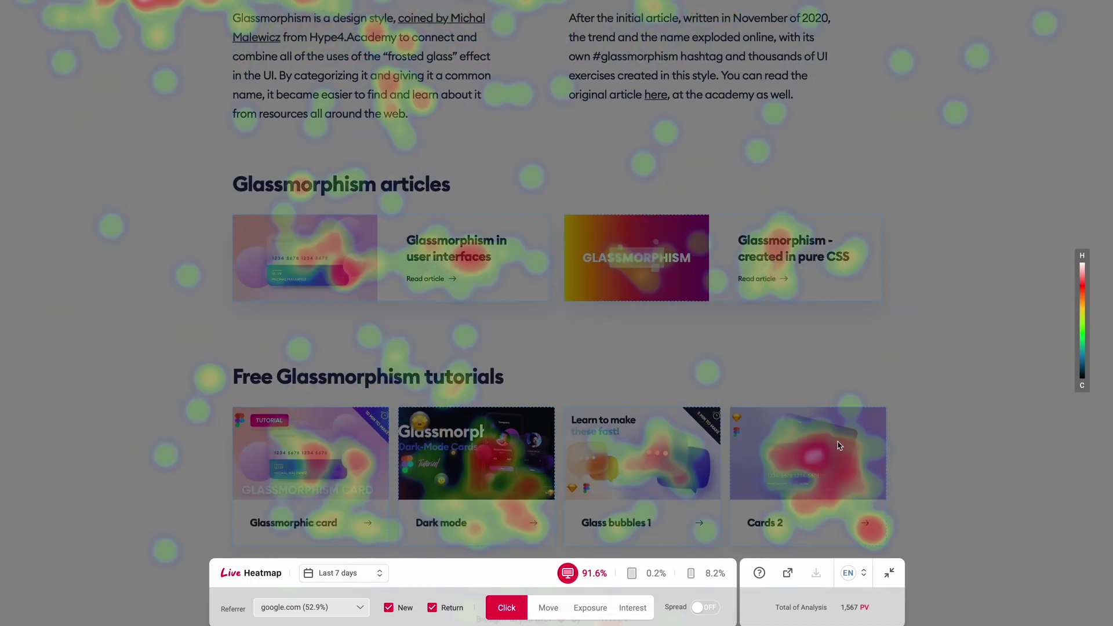
mouse_move(478, 264)
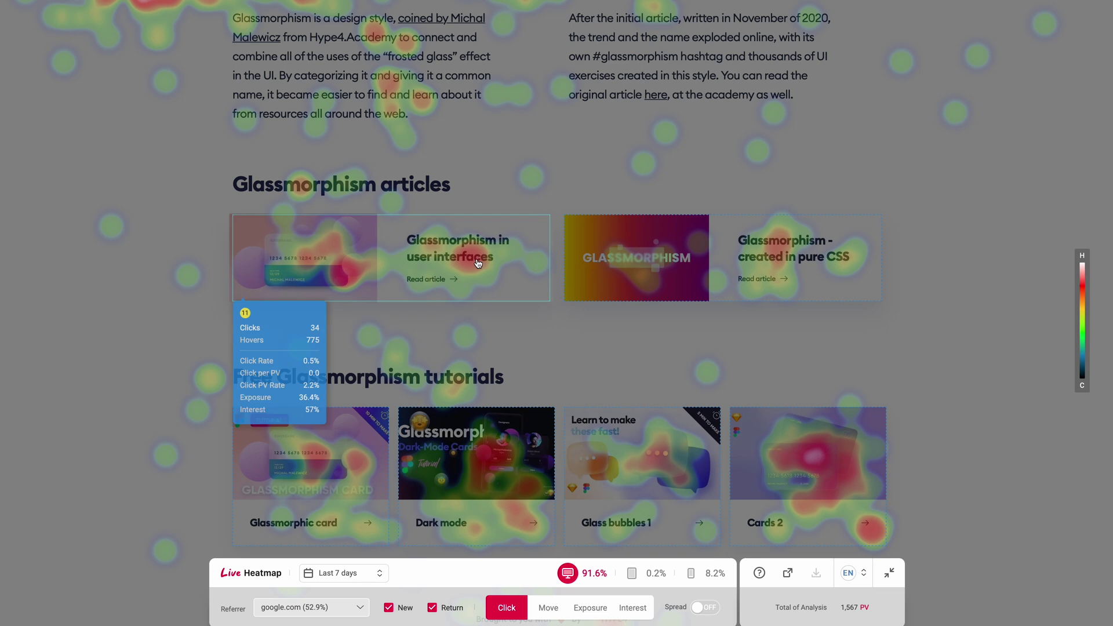
mouse_move(493, 448)
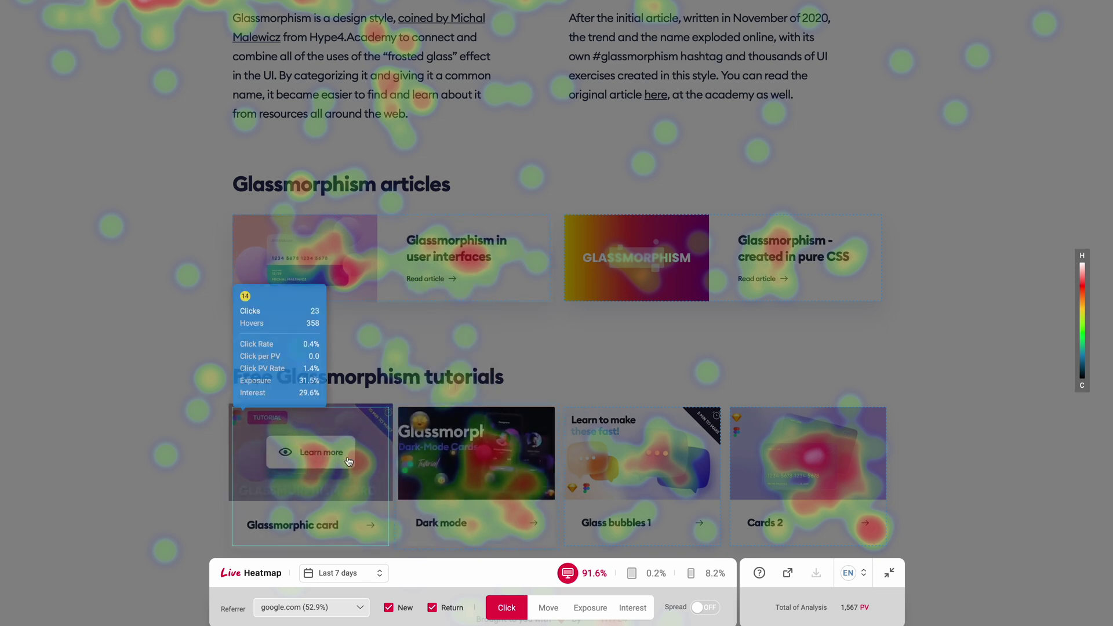
mouse_move(664, 479)
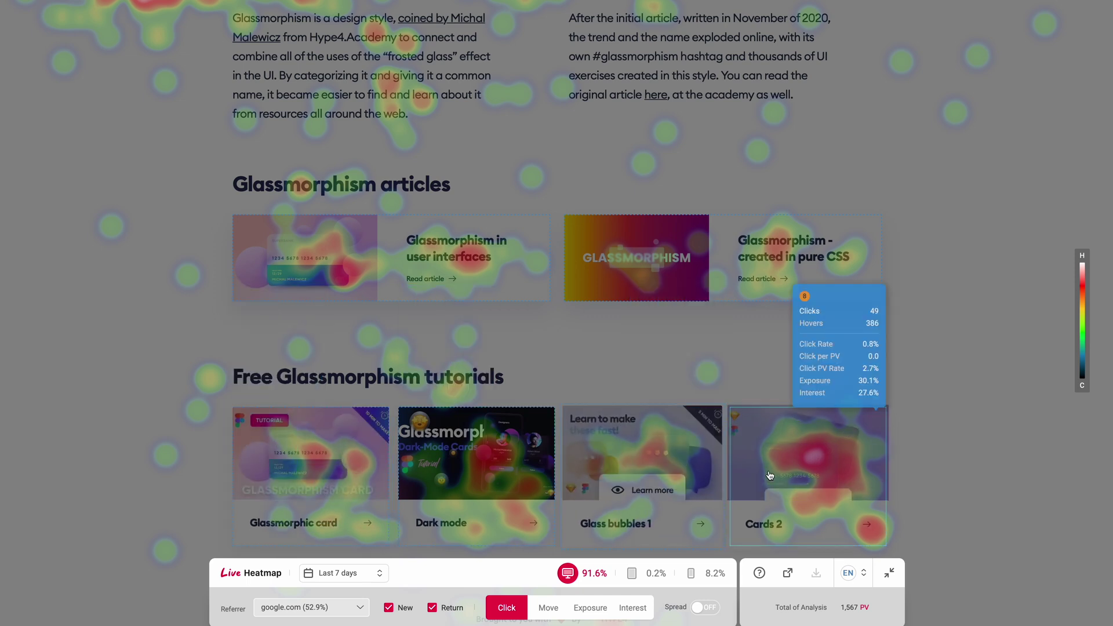
mouse_move(796, 262)
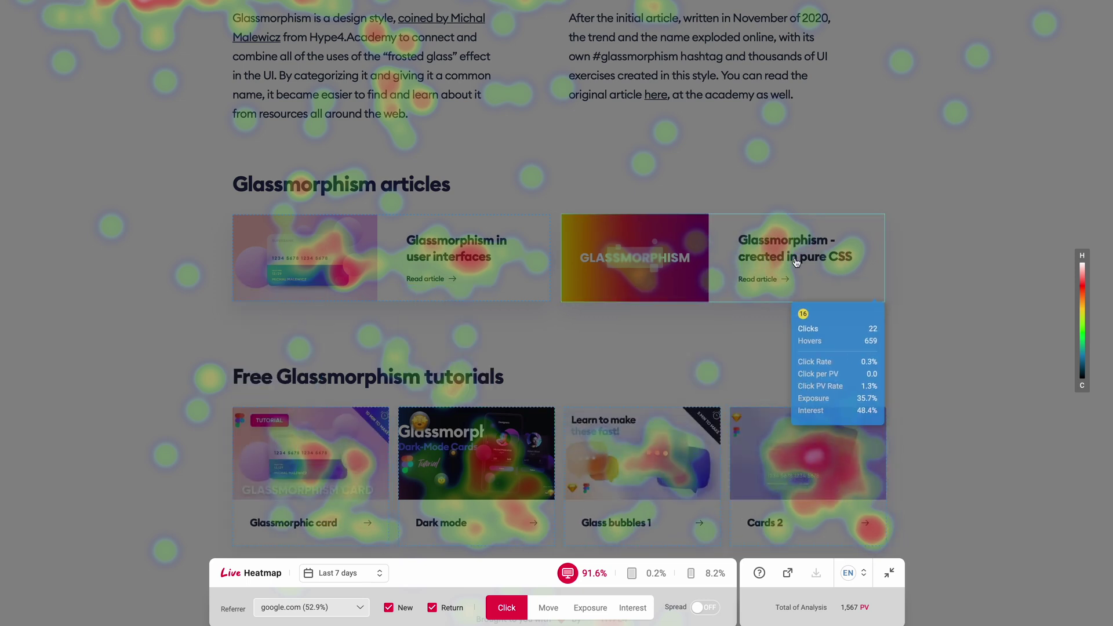
mouse_move(796, 447)
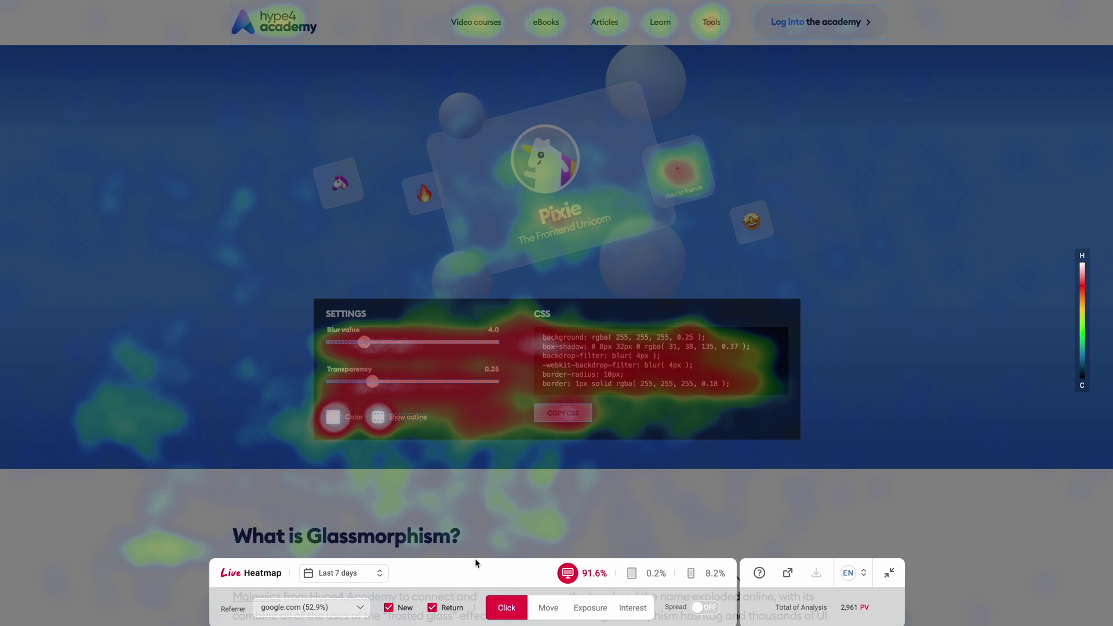
- Switch from Click to Move data, showing 4,689 hovers on the transparency setting
click(521, 610)
click(537, 610)
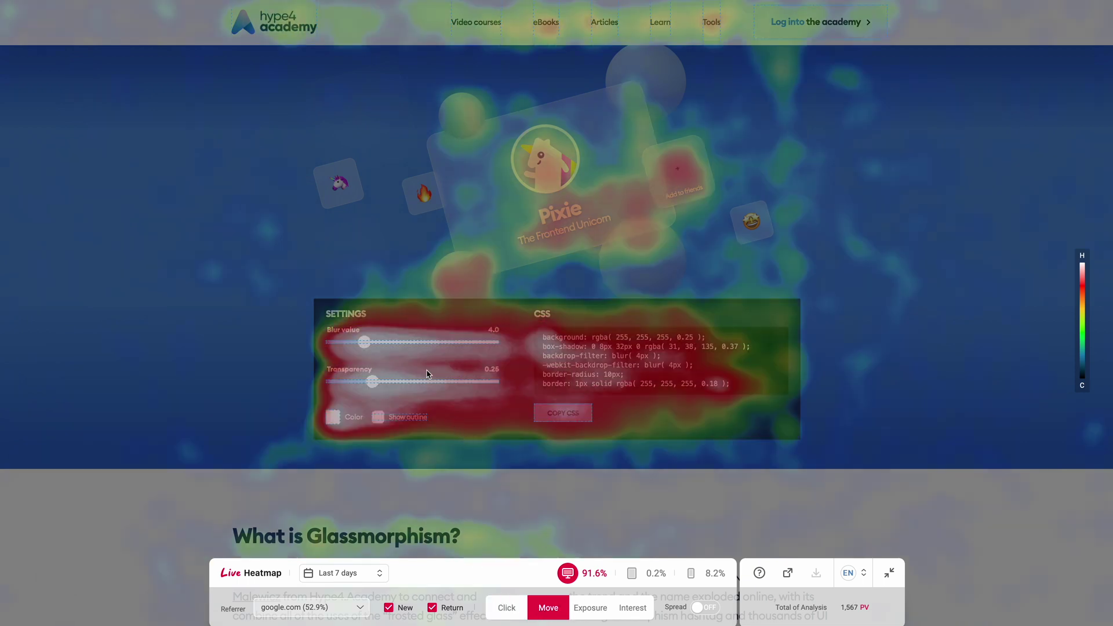
mouse_move(415, 384)
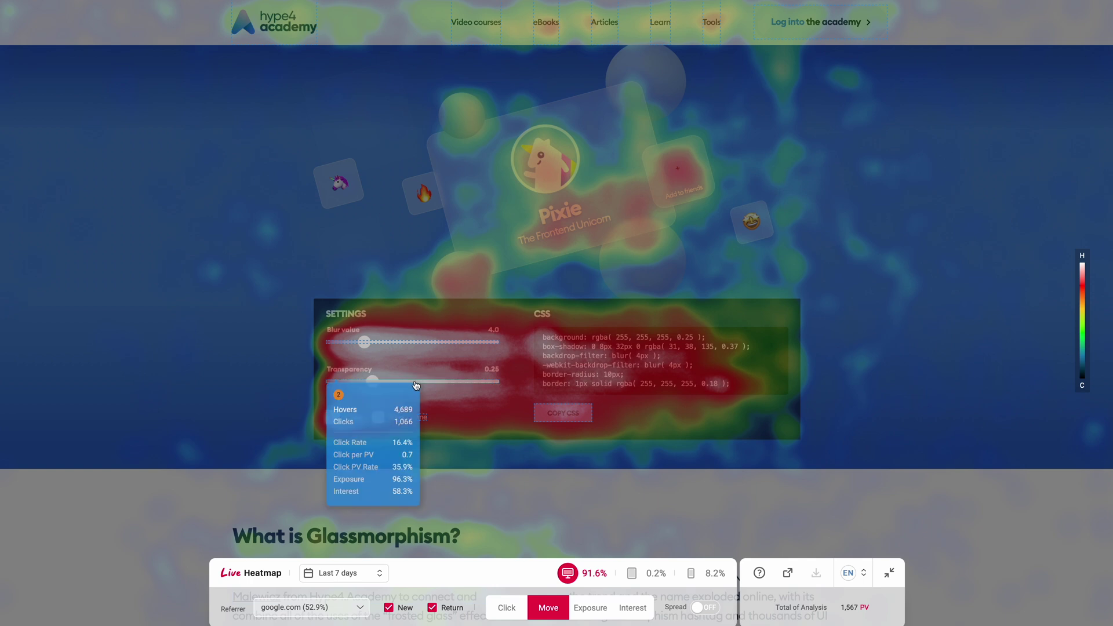